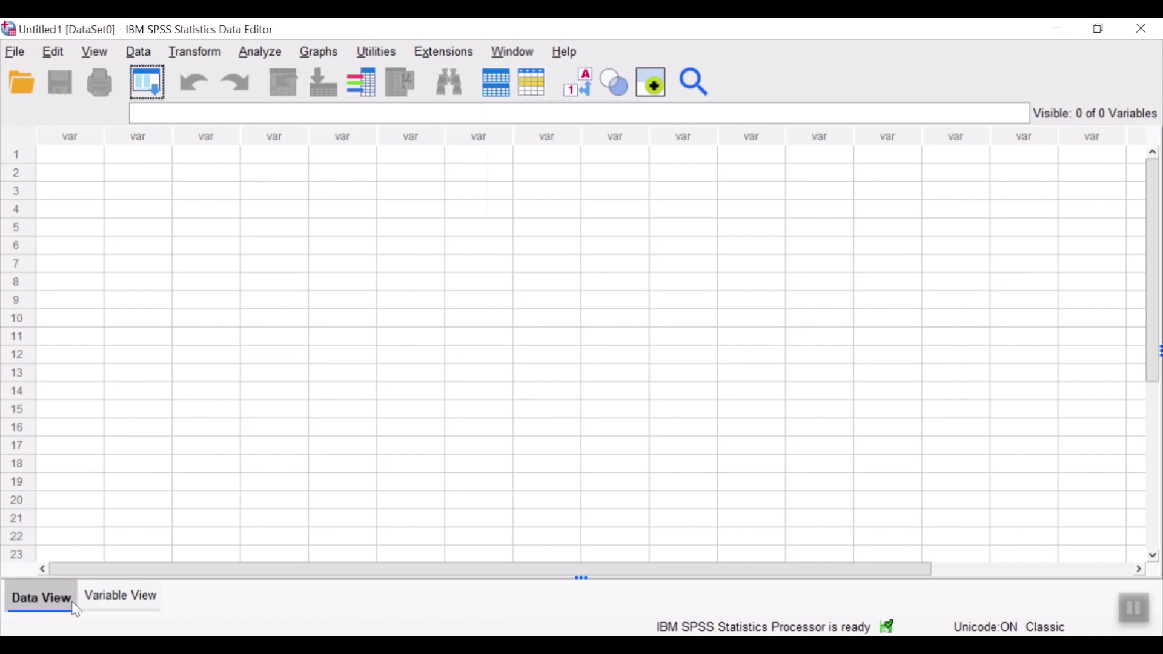
# Enter the values 42 and 23 in the first column, creating variable VAR00001.
pyautogui.click(111, 602)
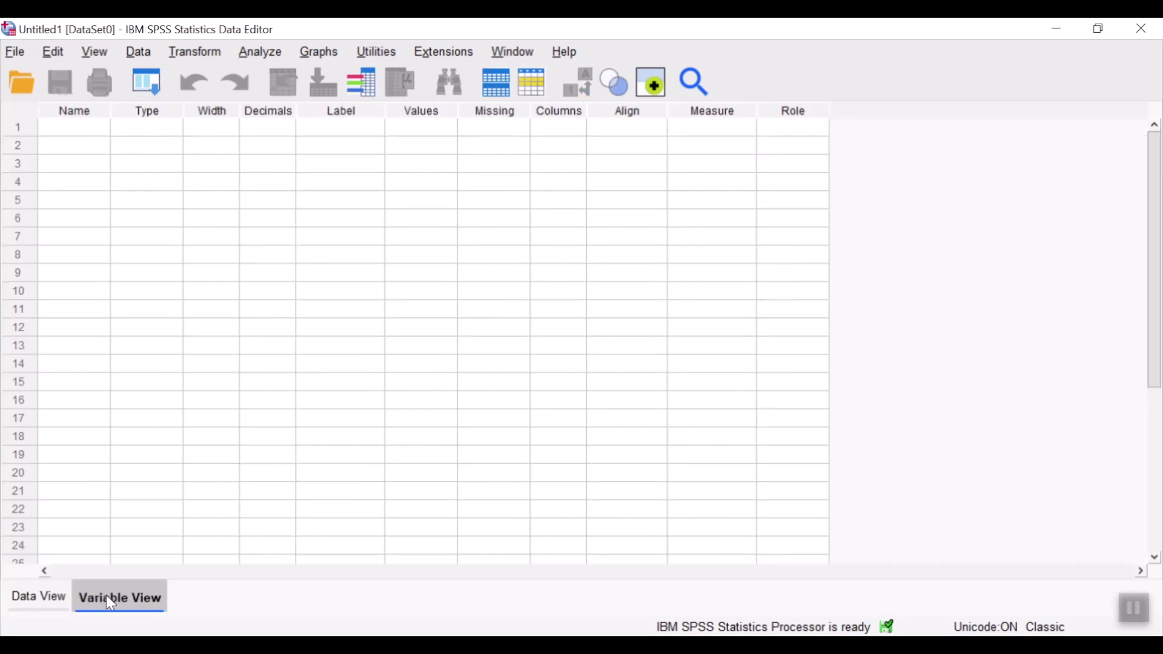
pyautogui.click(53, 609)
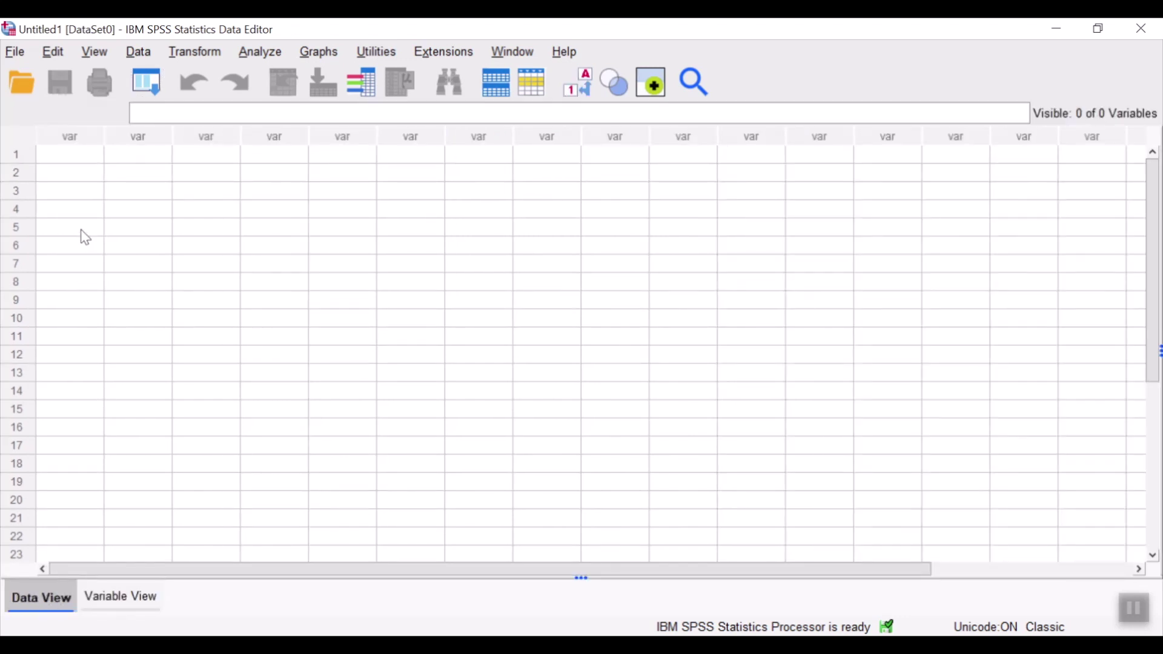
pyautogui.click(87, 162)
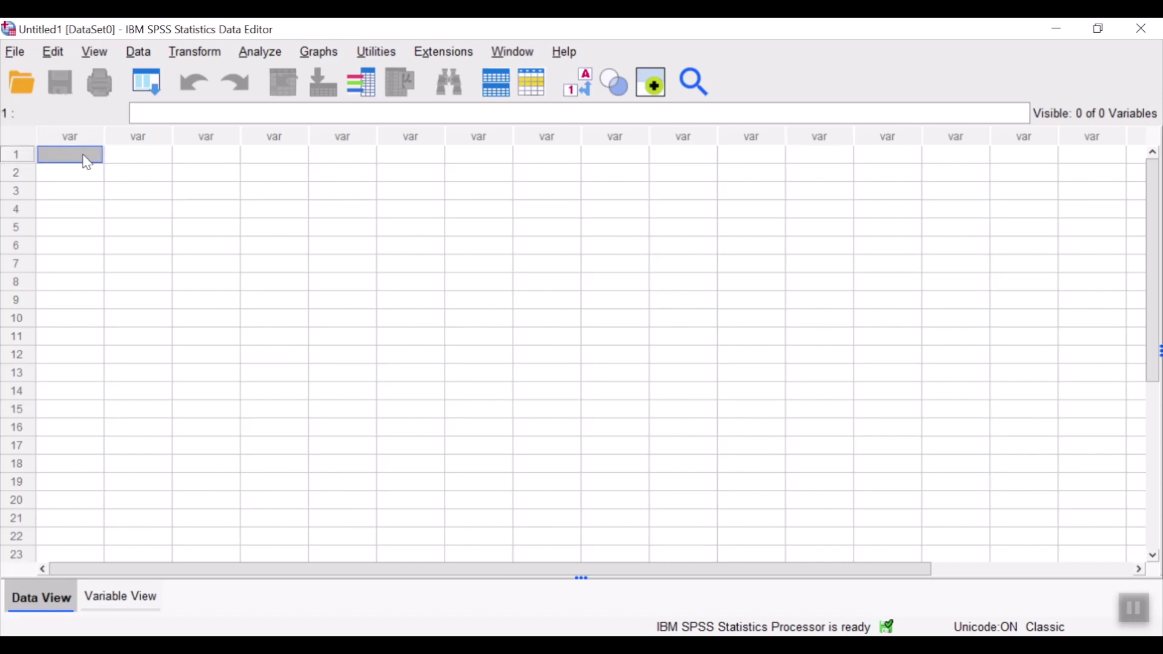
pyautogui.write('42')
pyautogui.press('Return')
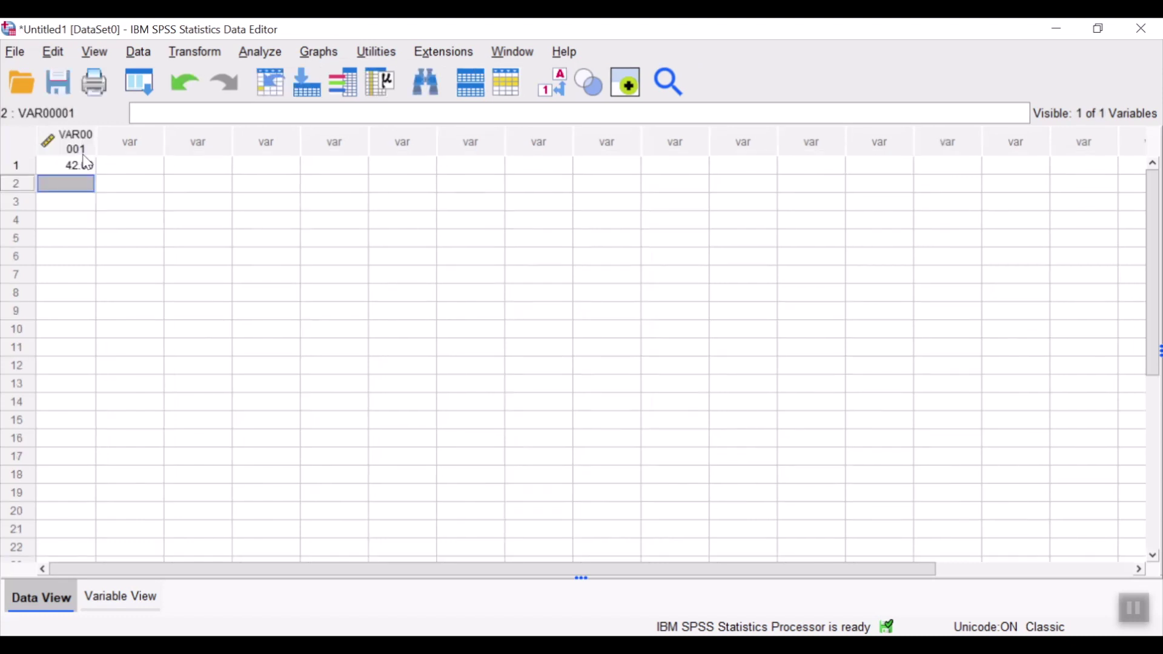
pyautogui.write('23')
pyautogui.press('Return')
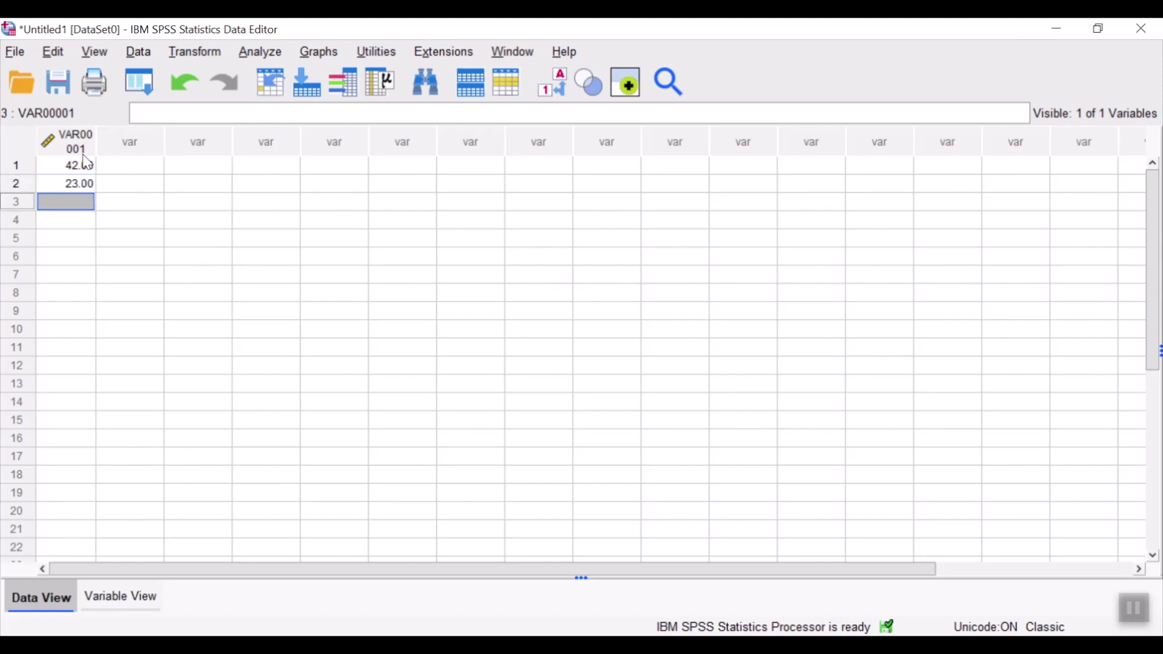
# Check VAR00001's properties, then bring the SPSS_Descriptive.xlsx workbook to the front.
pyautogui.click(144, 602)
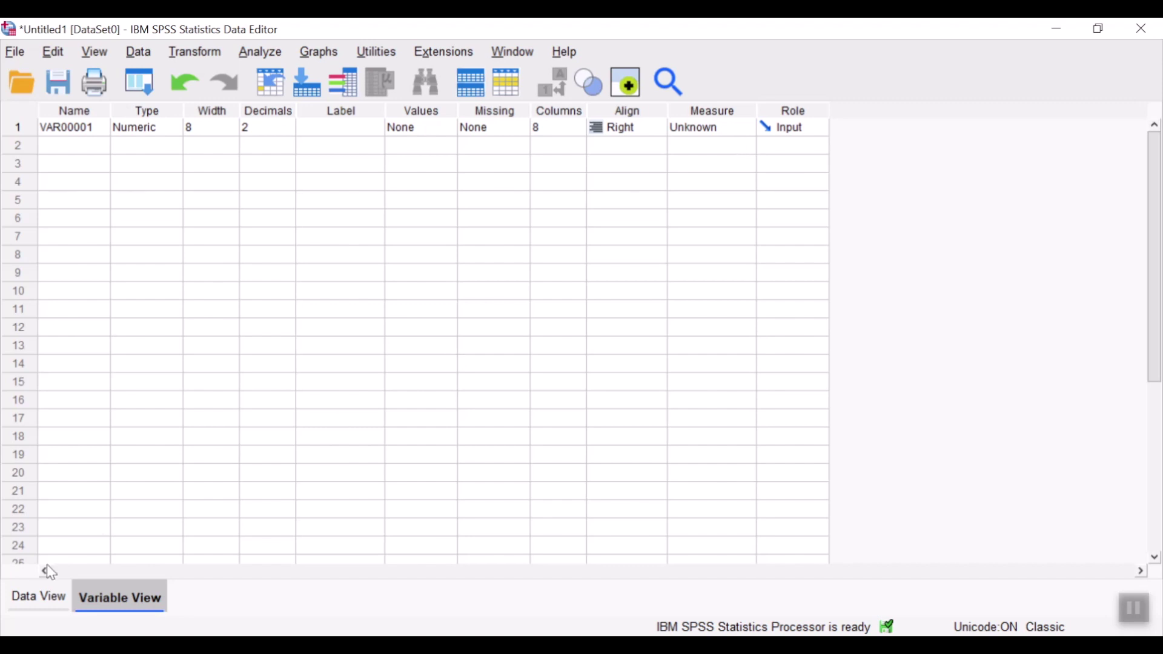
pyautogui.click(37, 599)
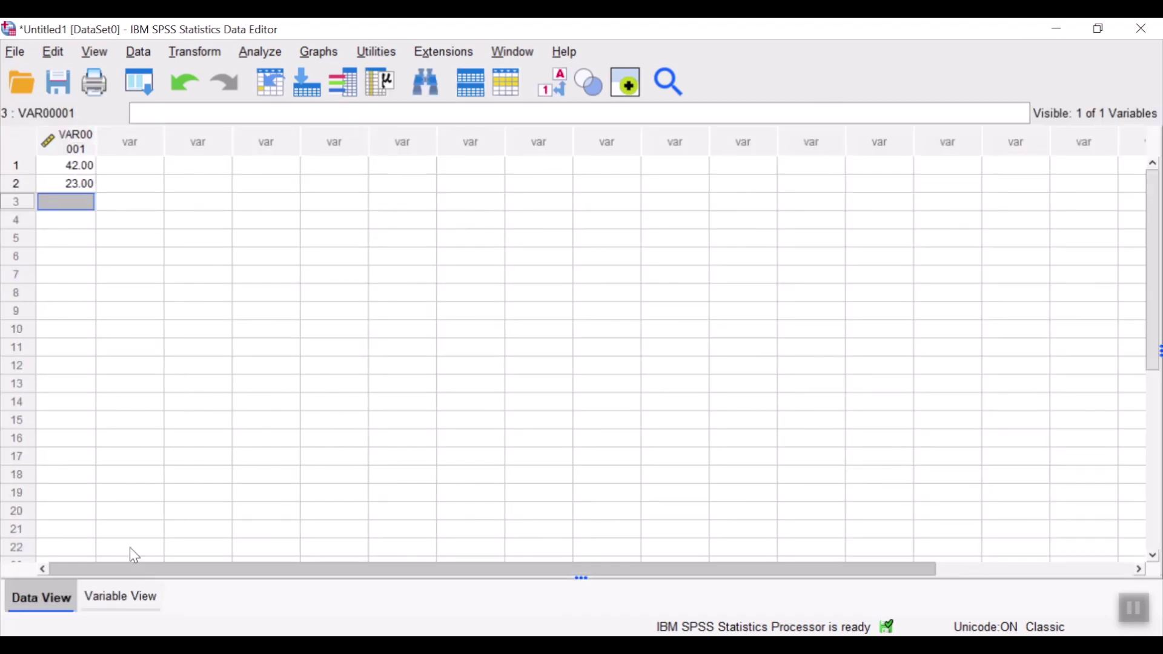
pyautogui.click(517, 558)
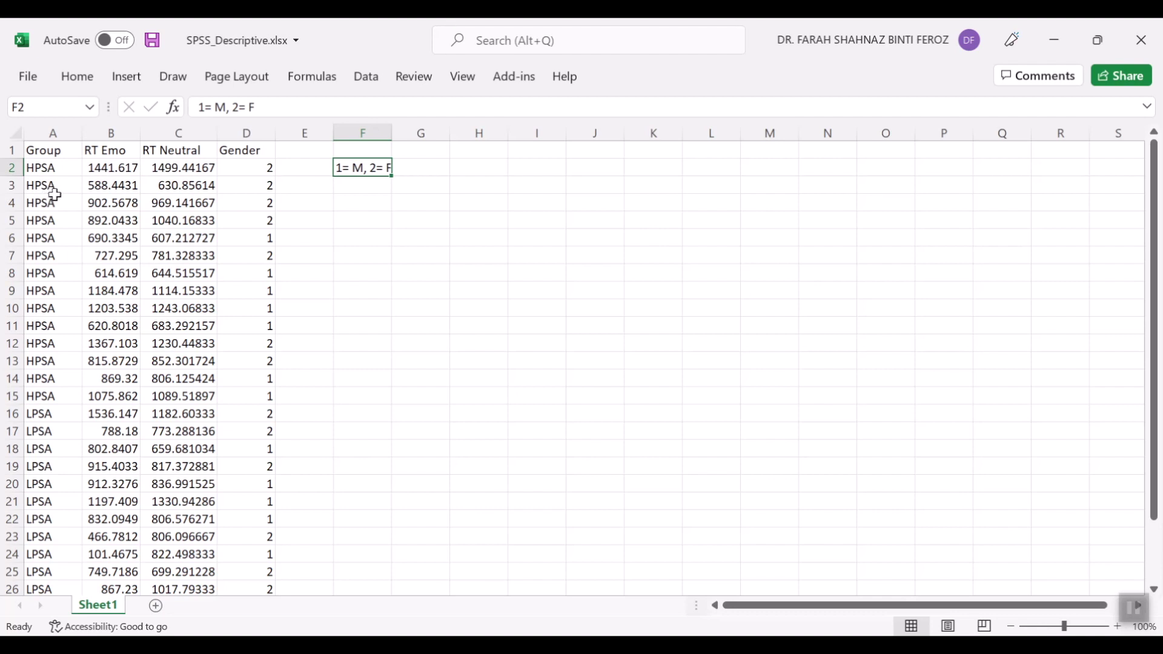
# Select the Excel range A1:D29, including the Group, RT Emo, RT Neutral and Gender headings.
pyautogui.moveTo(41, 156); pyautogui.dragTo(259, 552)
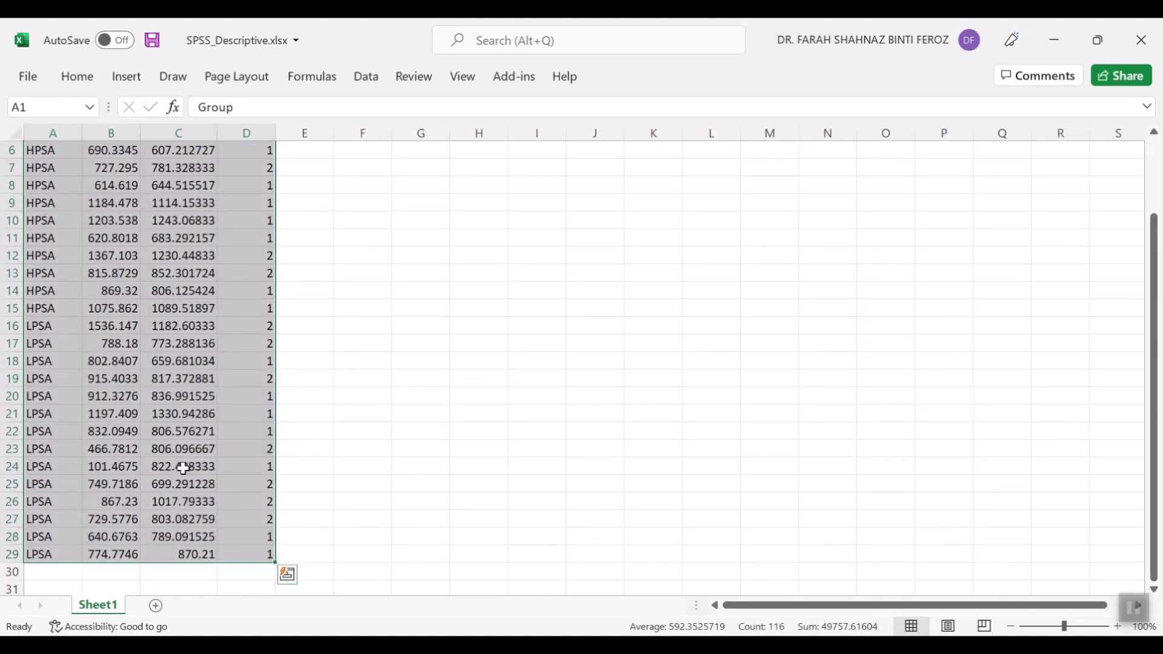
pyautogui.rightClick(183, 470)
# Copy the Excel data, paste it into SPSS with variable names, and widen the Group column.
pyautogui.click(289, 122)
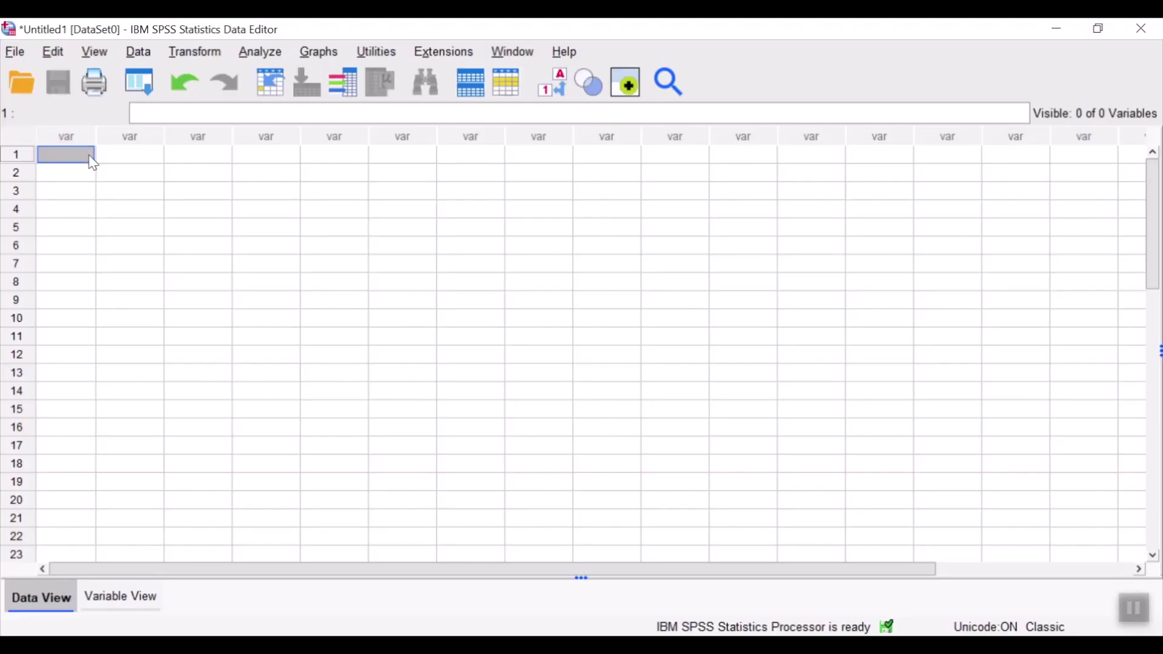
pyautogui.rightClick(92, 160)
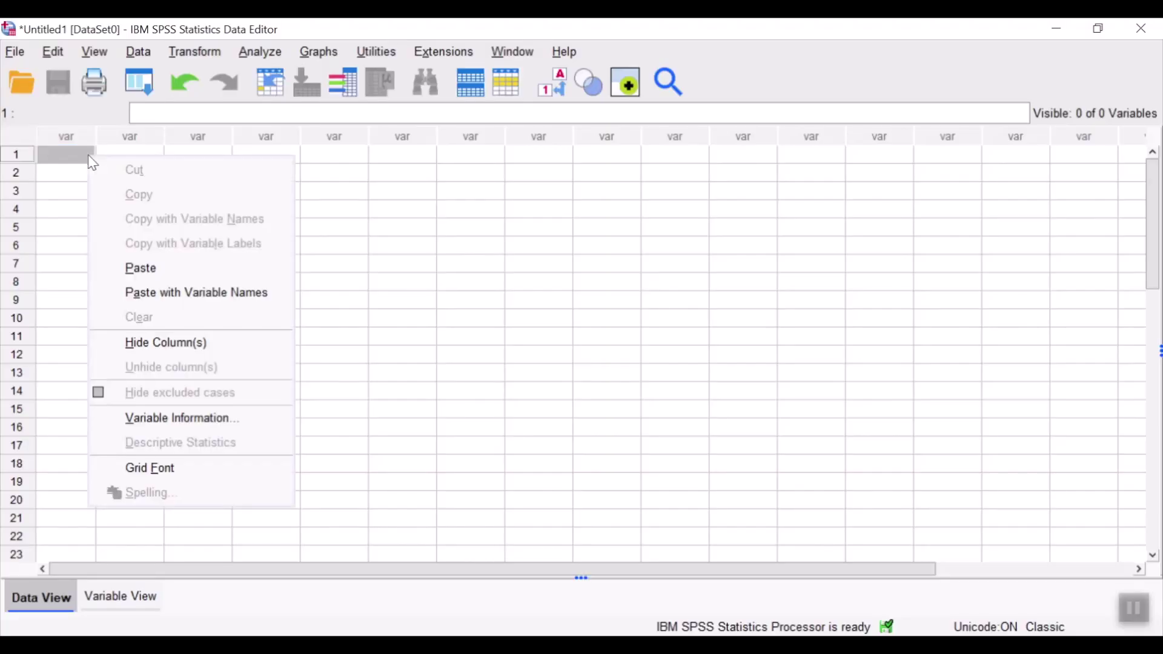
pyautogui.click(208, 296)
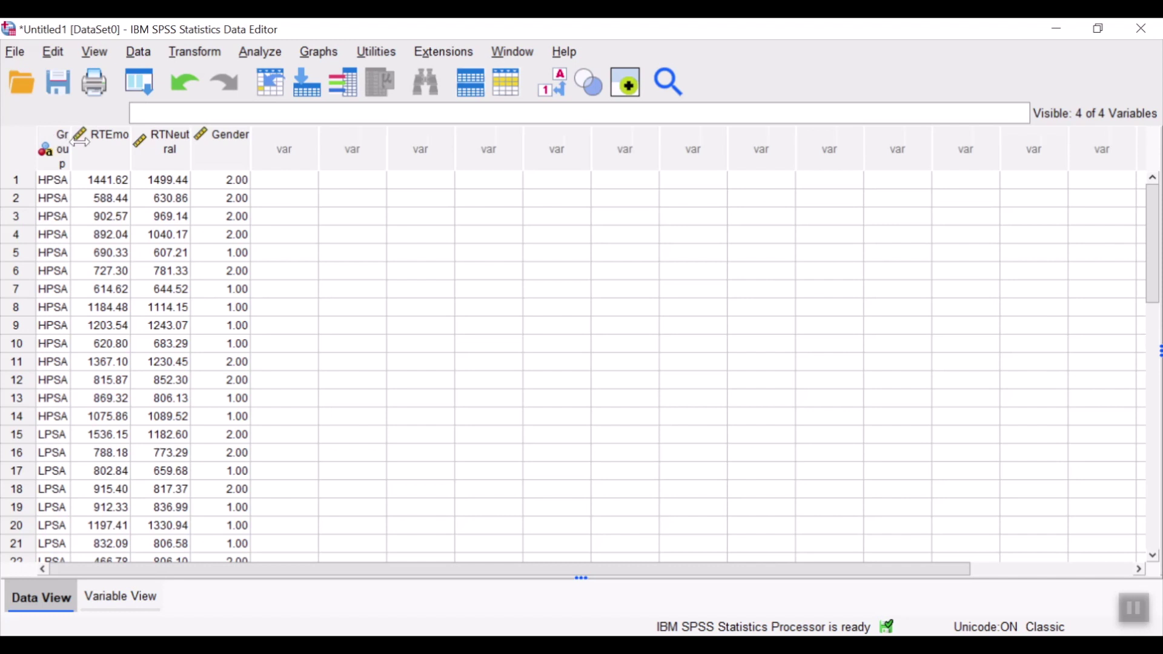
pyautogui.moveTo(77, 140); pyautogui.dragTo(102, 140)
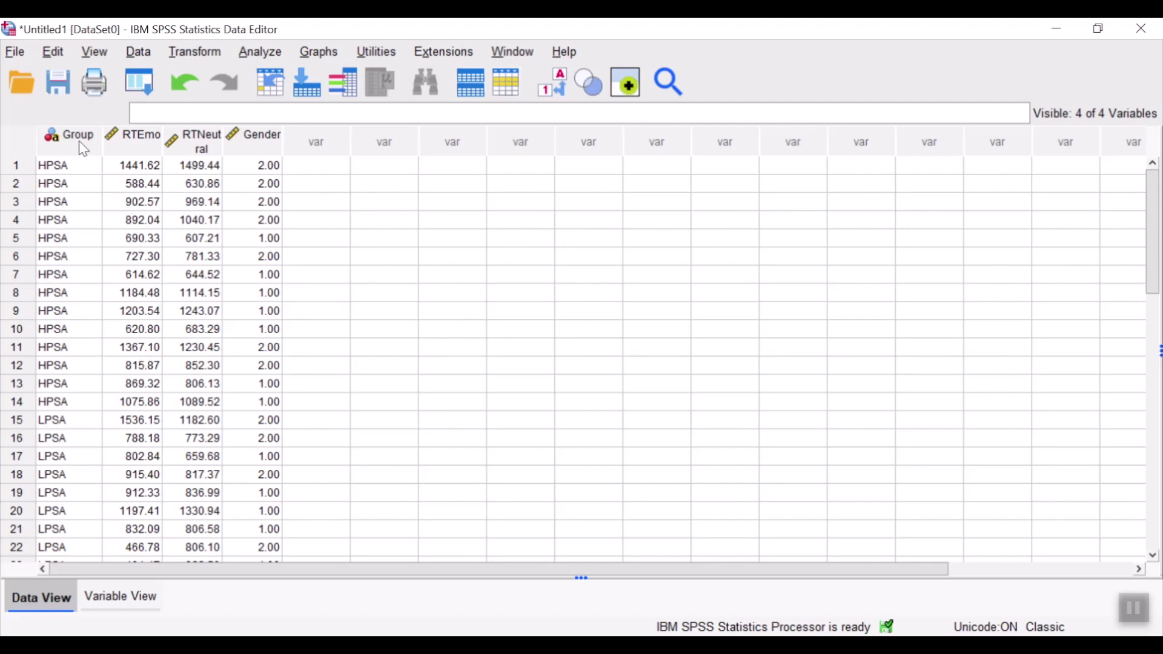
pyautogui.moveTo(84, 149)
# Confirm in Variable View that Group's type is String, then return to Data View.
pyautogui.click(132, 613)
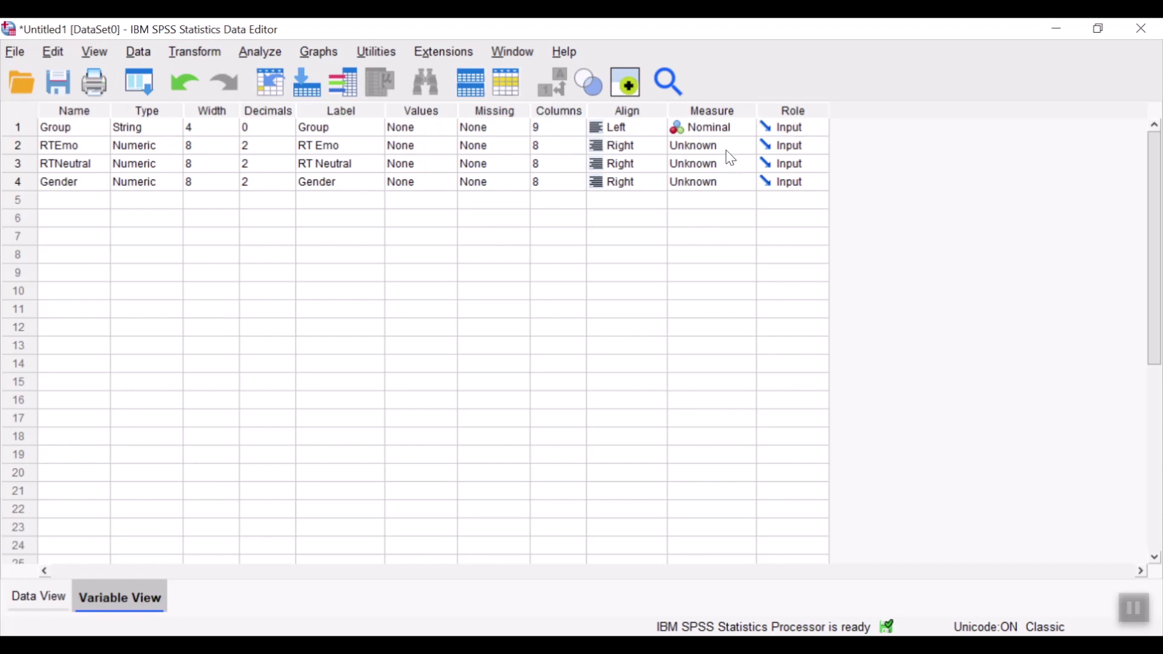
pyautogui.click(175, 128)
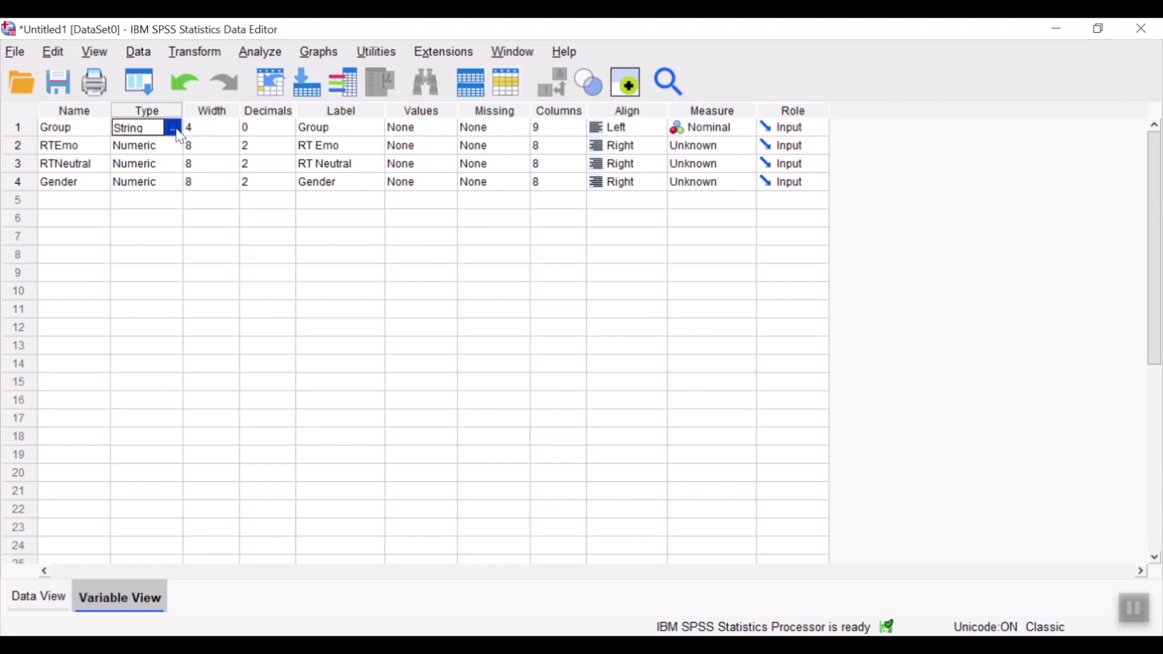
pyautogui.click(176, 129)
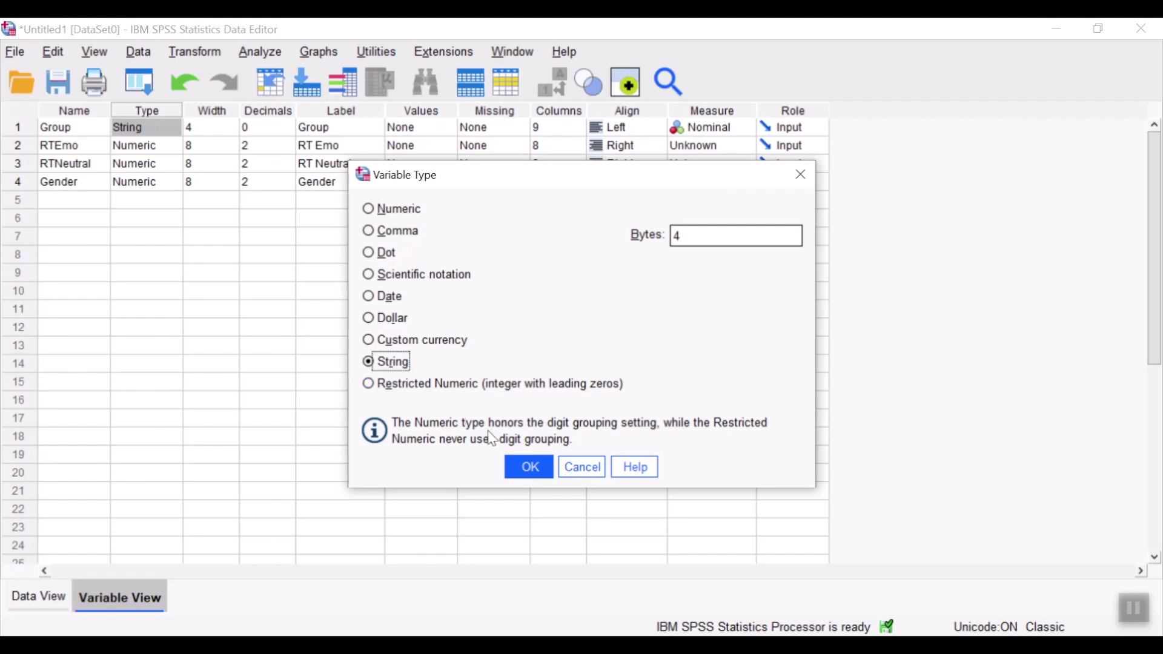
pyautogui.click(519, 477)
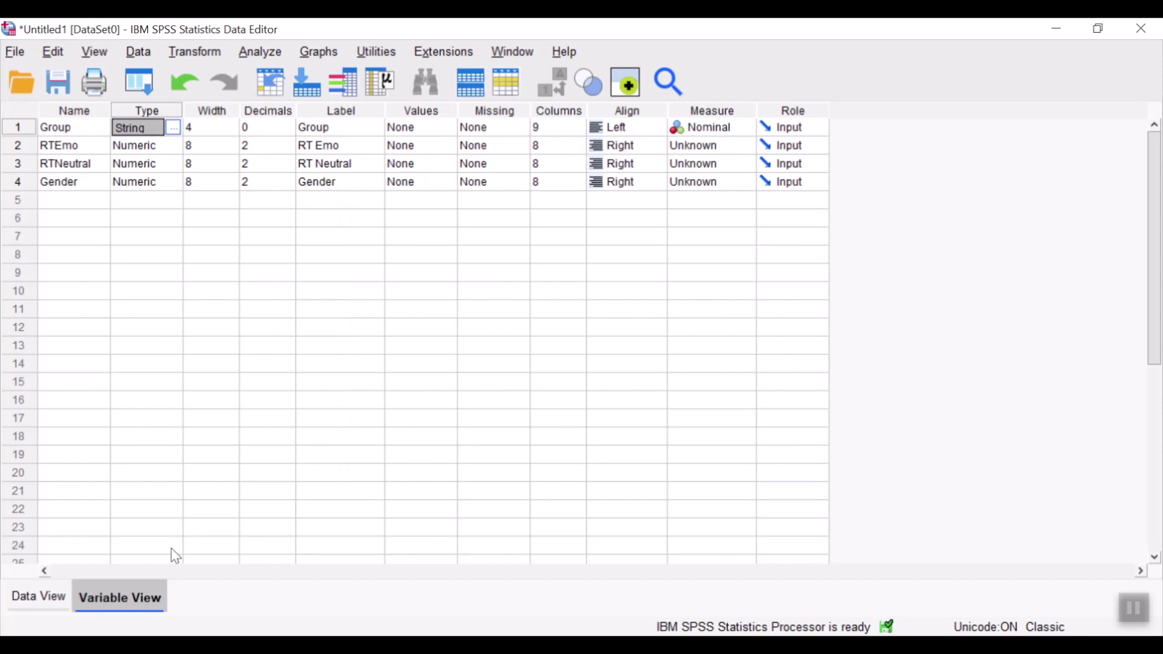
pyautogui.click(59, 604)
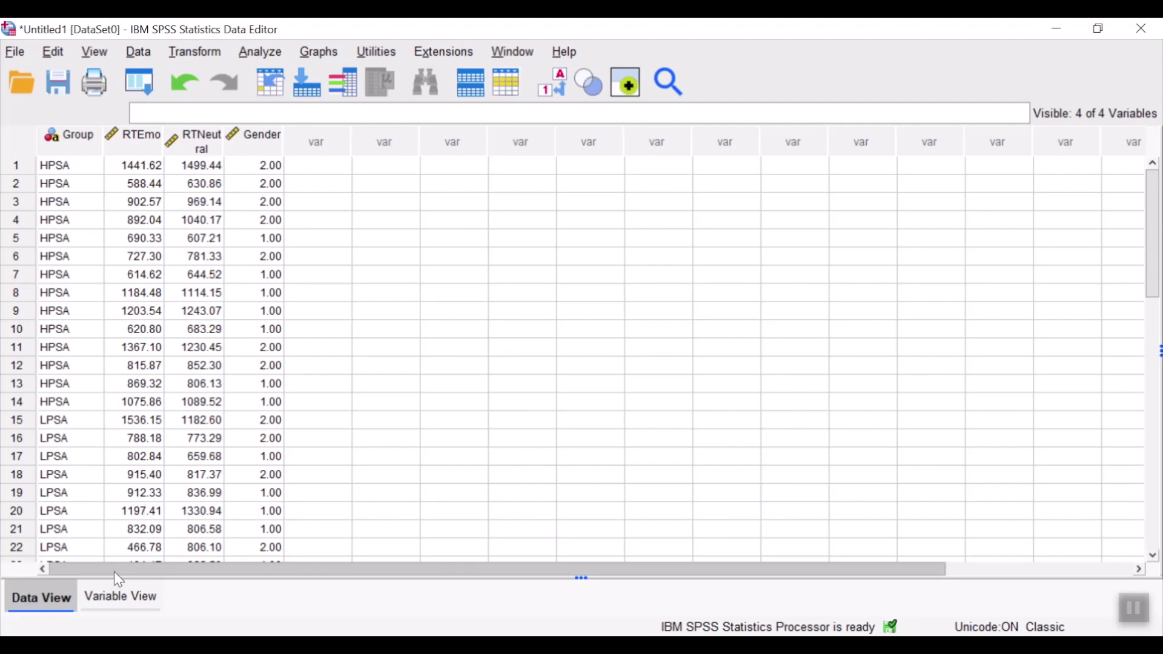
# Open RTEmo's Variable Type settings, showing Numeric with width 8 and 2 decimals.
pyautogui.click(118, 598)
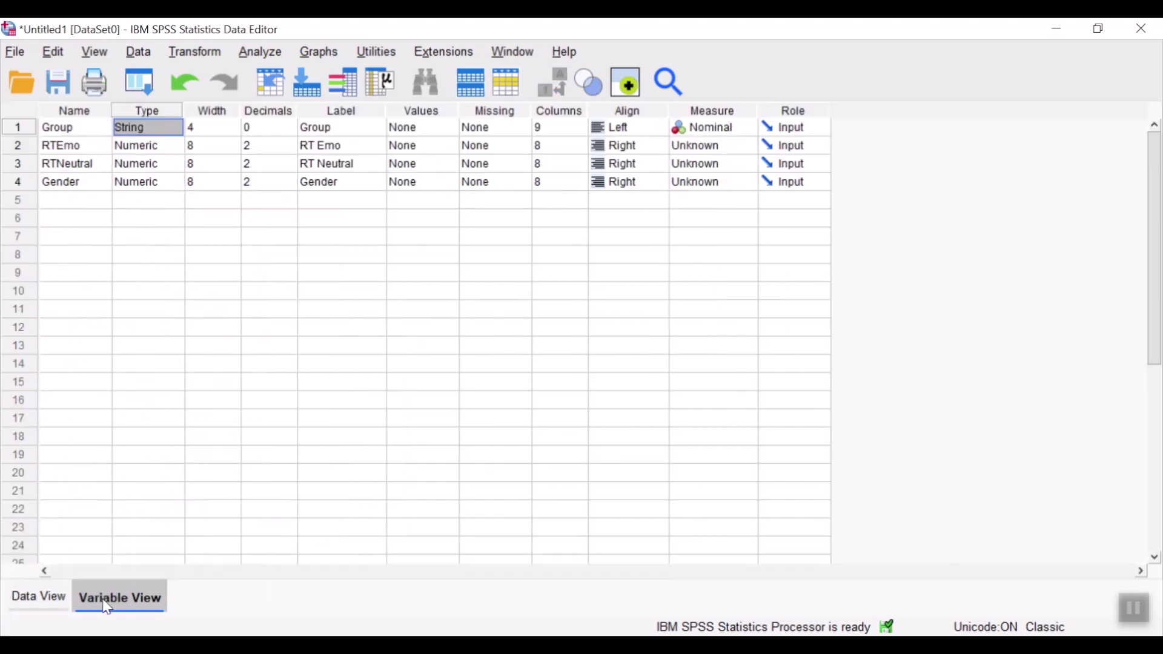
pyautogui.doubleClick(179, 149)
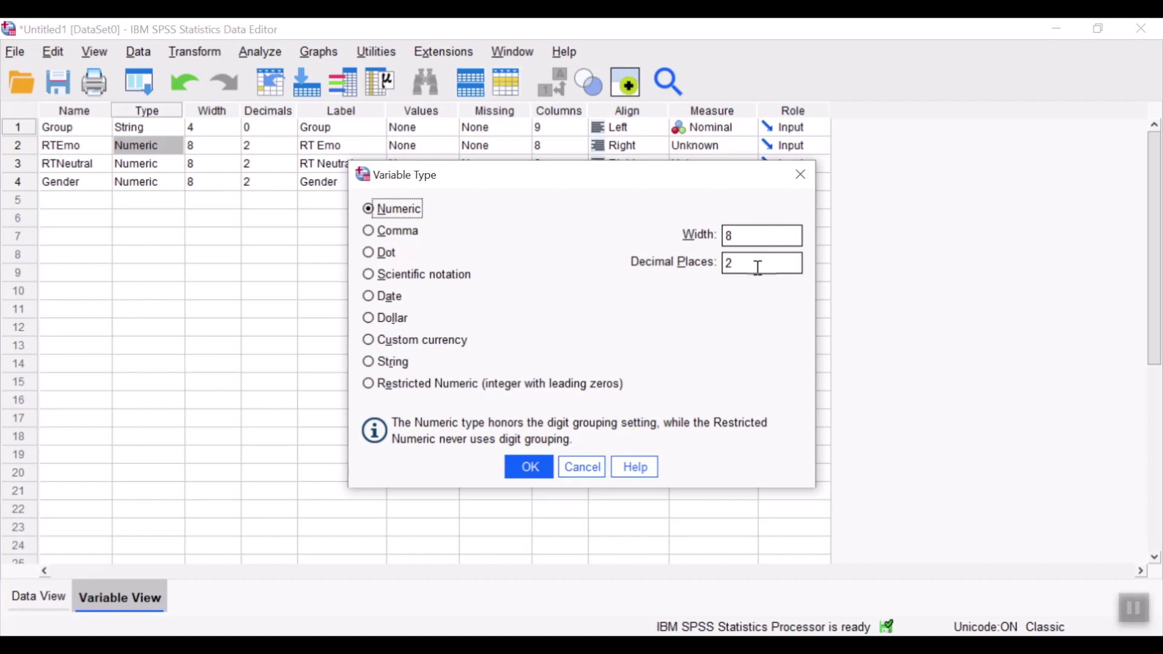
# Keep RTEmo as Numeric 8.2 and dismiss row 6's empty type settings unchanged.
pyautogui.click(528, 467)
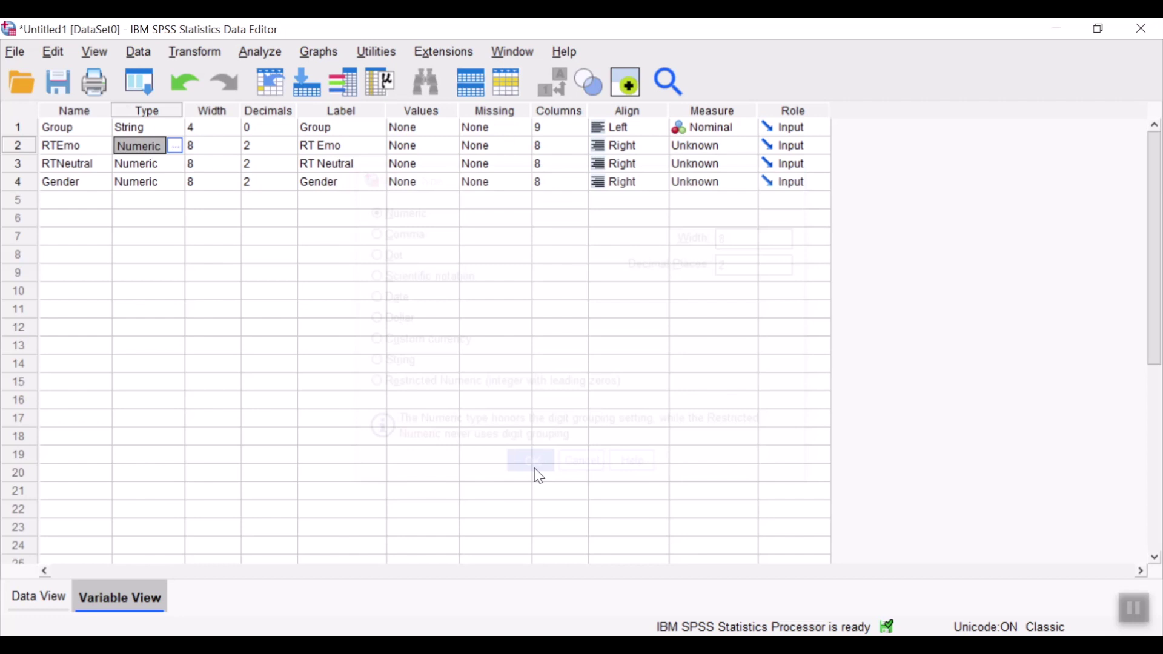
pyautogui.click(147, 218)
pyautogui.click(172, 217)
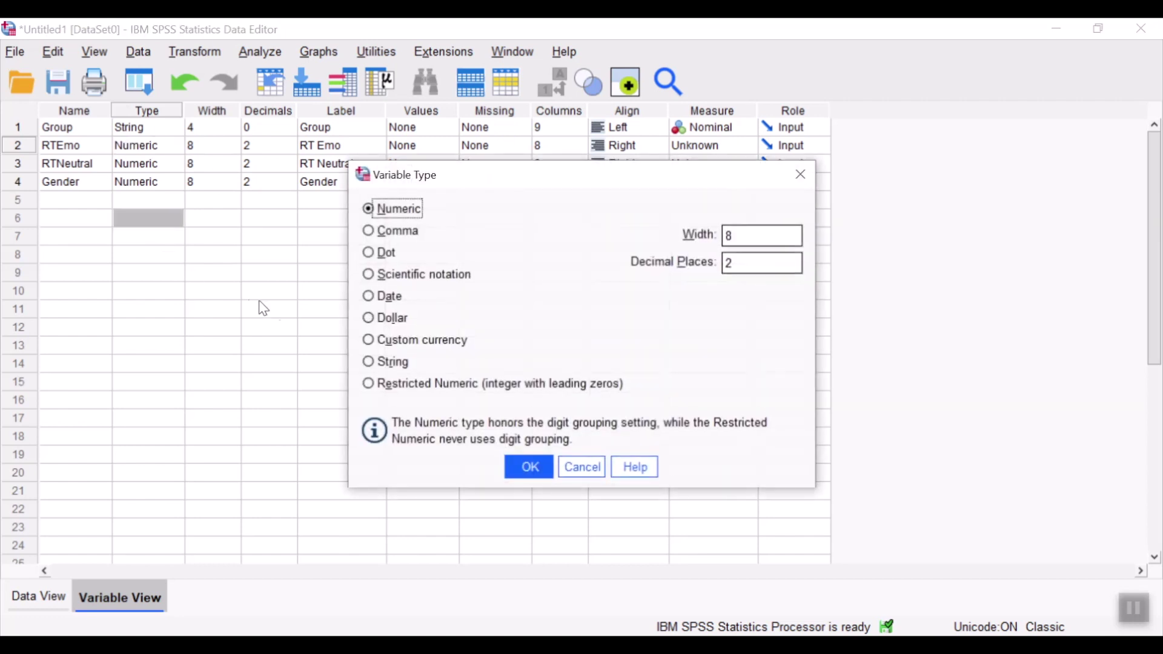
pyautogui.click(596, 466)
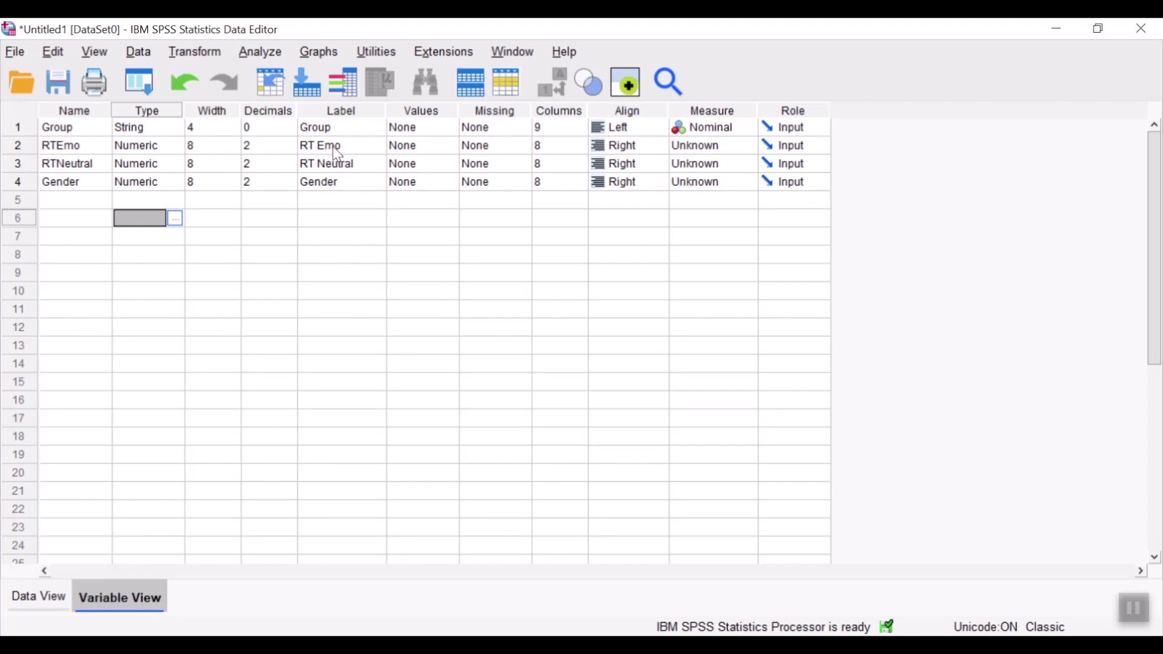
# Label RTEmo 'Reaction Time (Emotion)' and copy the words 'Reaction Time'.
pyautogui.click(334, 147)
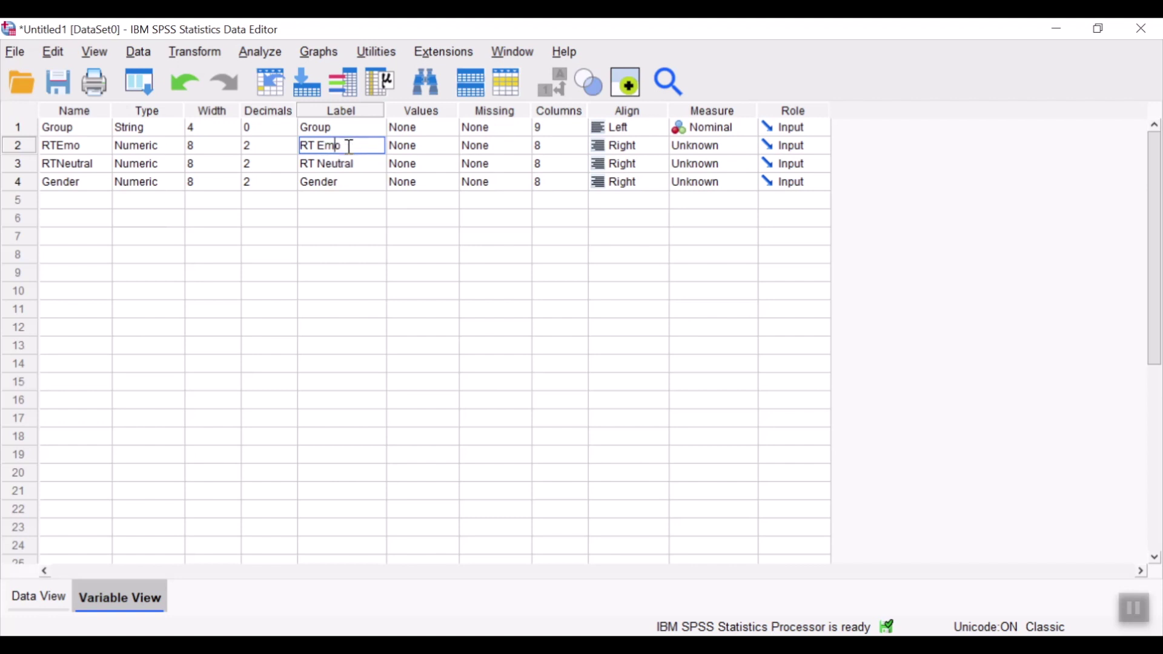
pyautogui.write('eaction Time ')
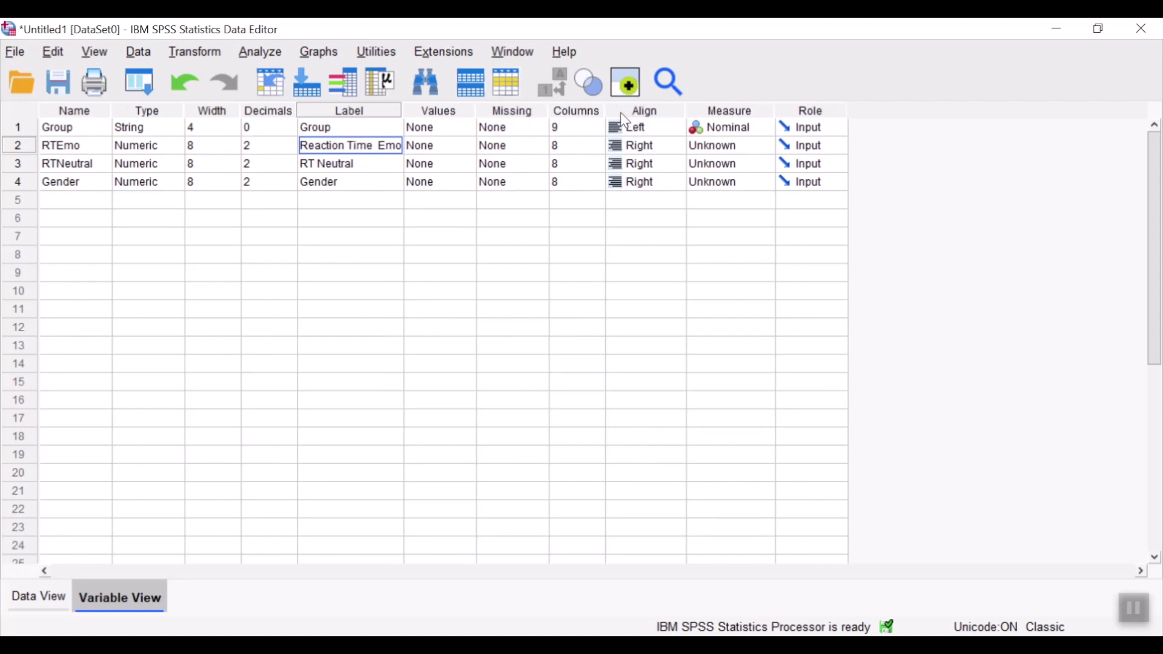
pyautogui.write('(Emo')
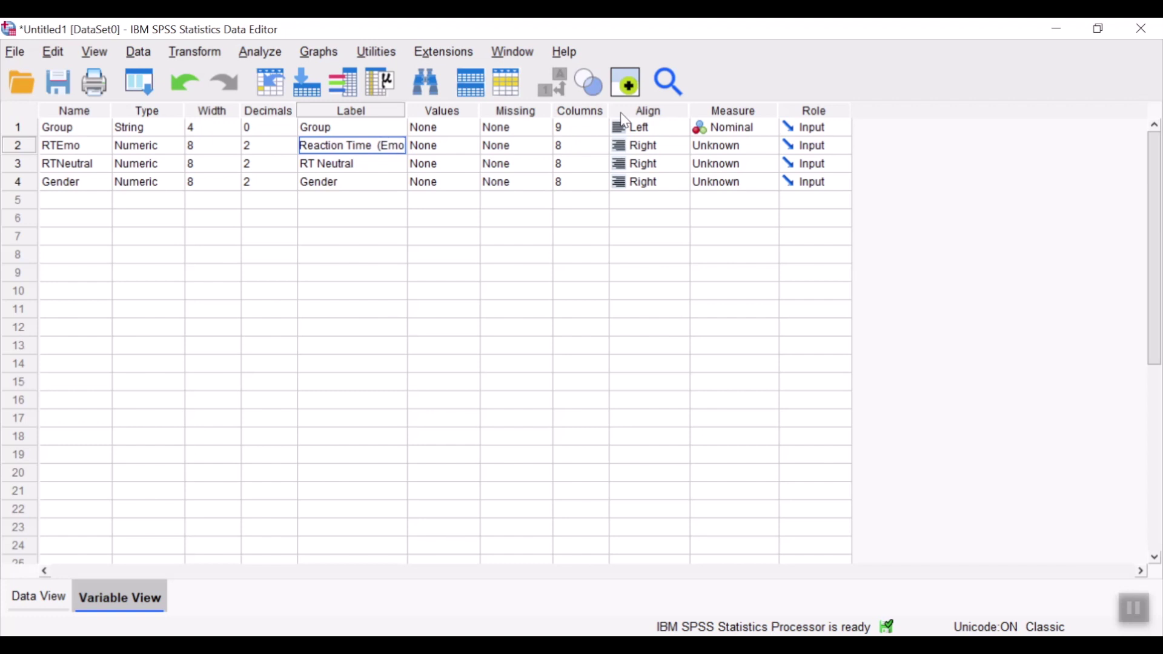
pyautogui.write('tion')
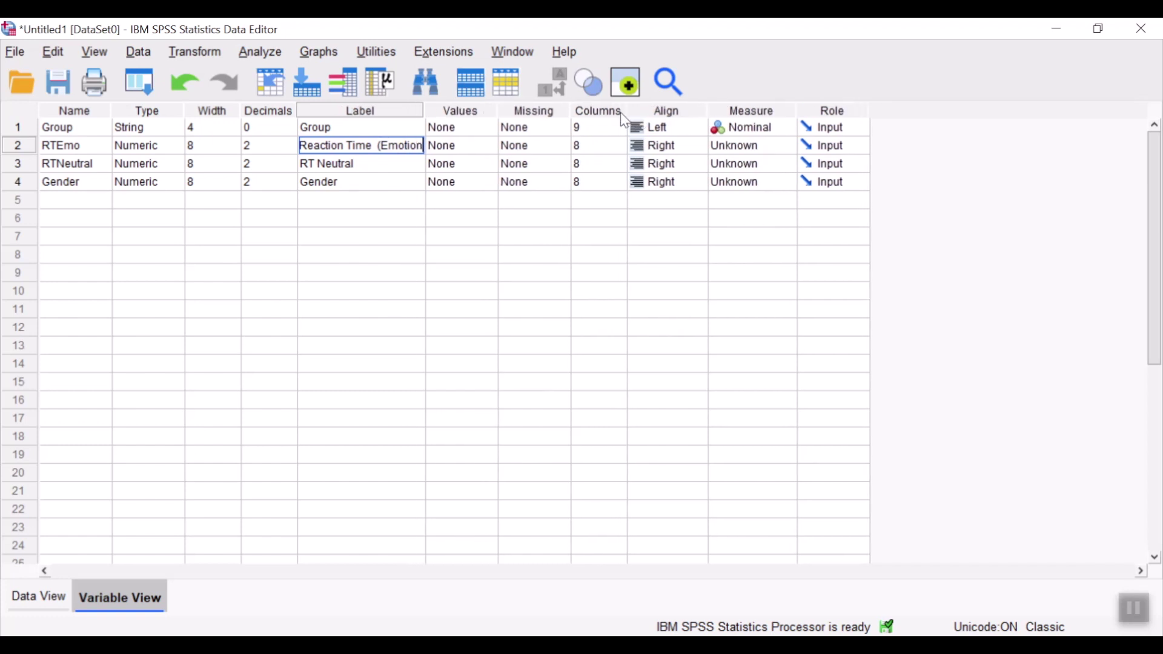
pyautogui.write(')')
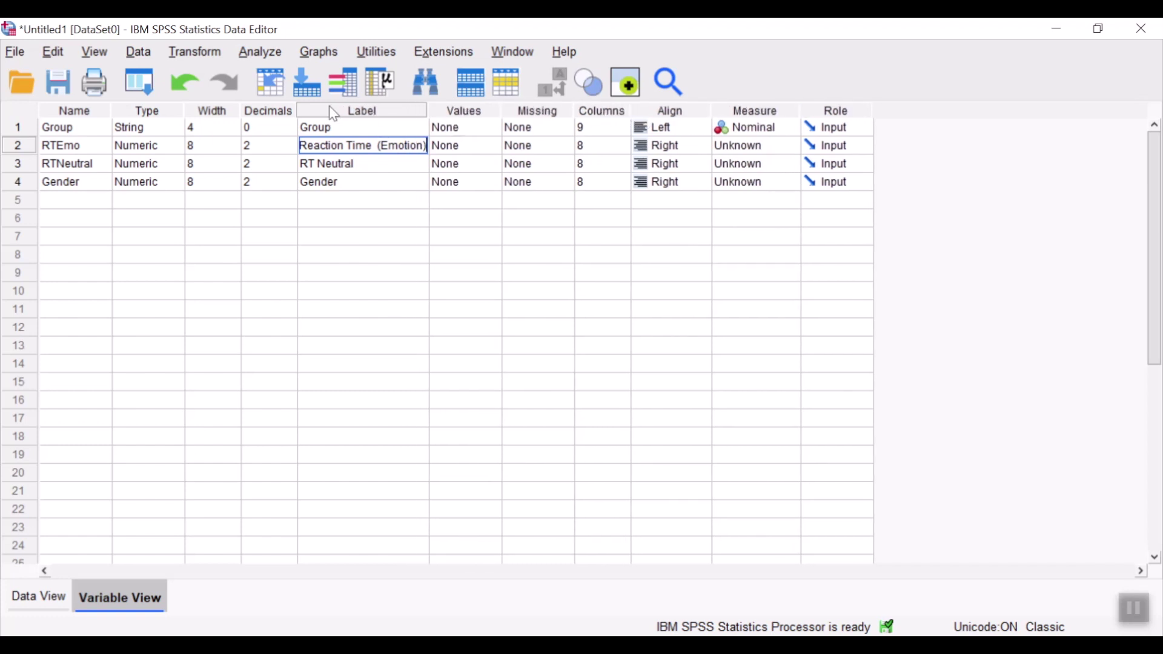
pyautogui.moveTo(373, 145); pyautogui.dragTo(296, 143)
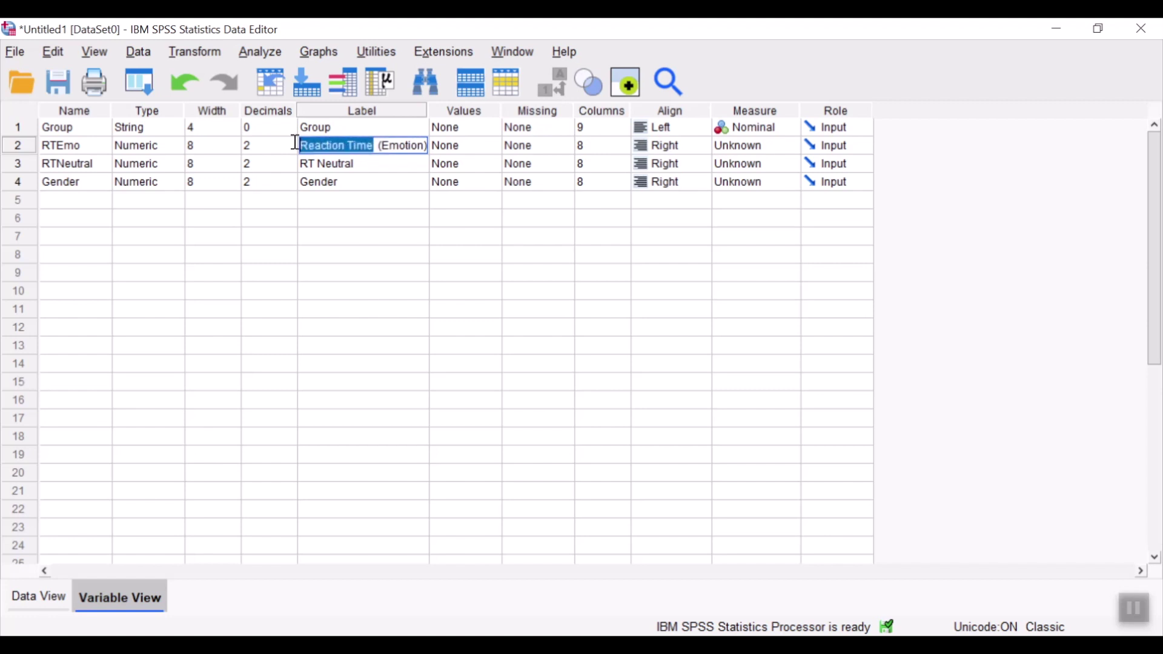
pyautogui.rightClick(324, 145)
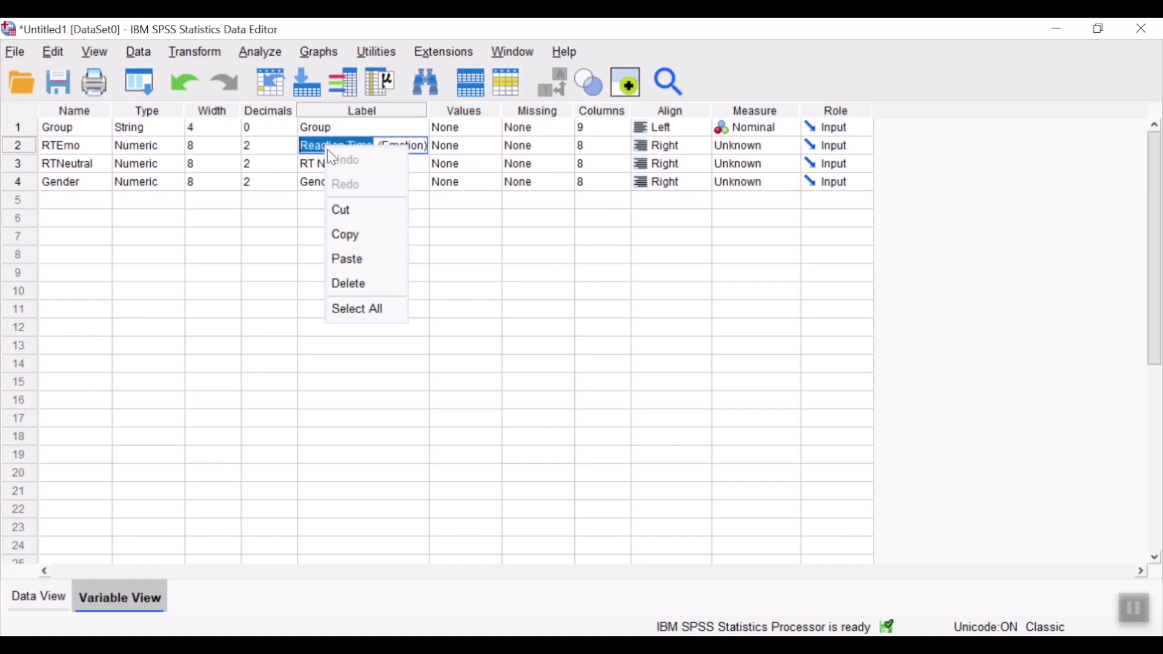
pyautogui.click(363, 235)
# Relabel RTNeutral 'Reaction Time (Neutral)' by pasting over 'RT' and adding parentheses.
pyautogui.click(316, 165)
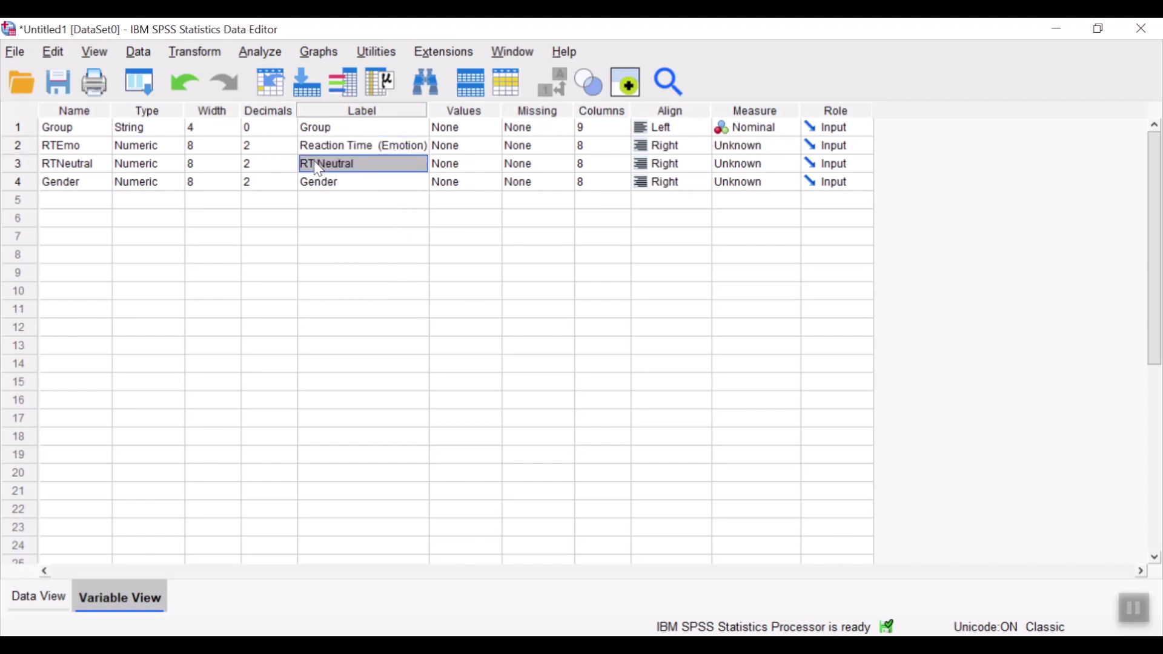
pyautogui.click(317, 168)
pyautogui.moveTo(316, 165); pyautogui.dragTo(292, 170)
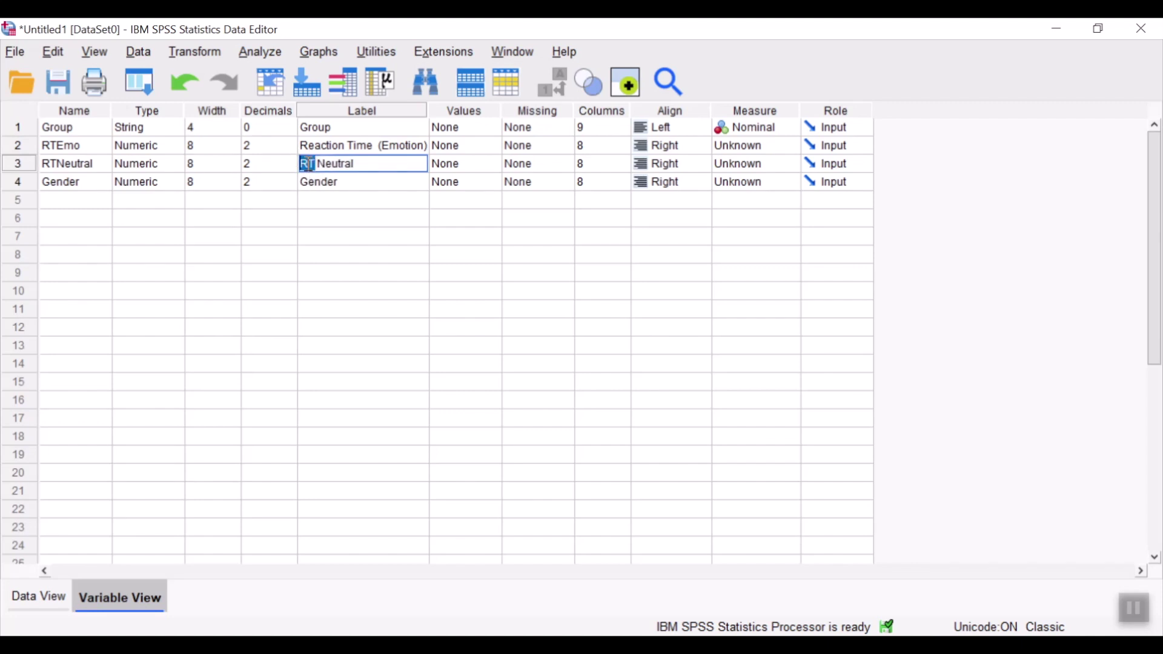
pyautogui.rightClick(309, 165)
pyautogui.click(351, 276)
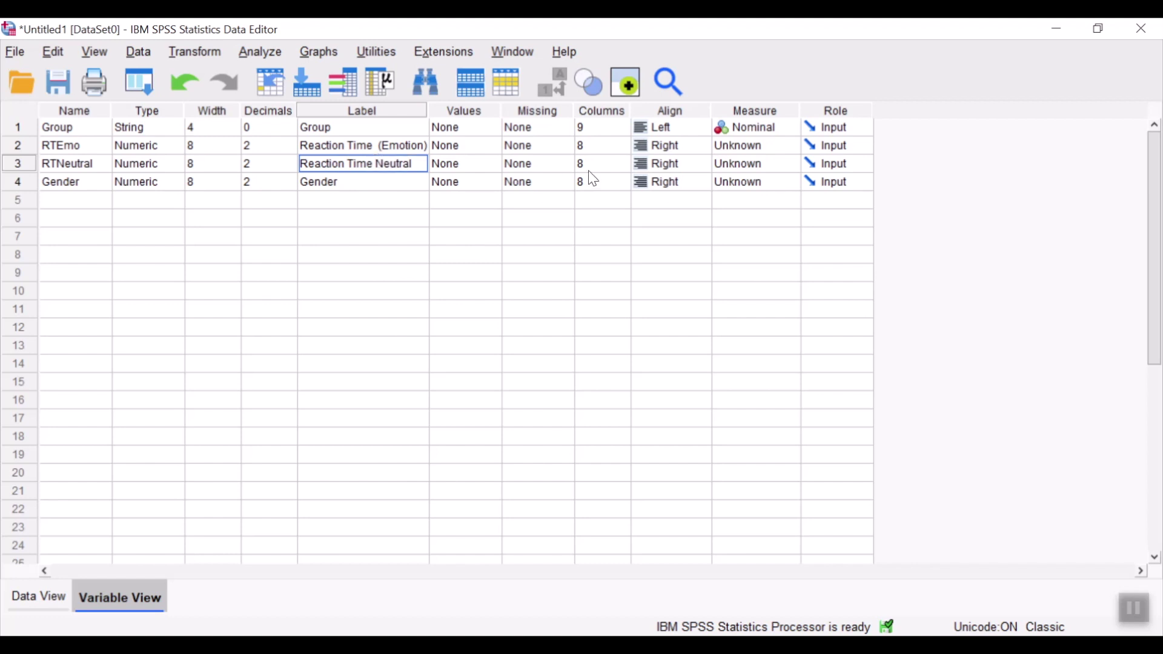
pyautogui.write('(')
pyautogui.press('End')
pyautogui.write(')')
pyautogui.click(459, 327)
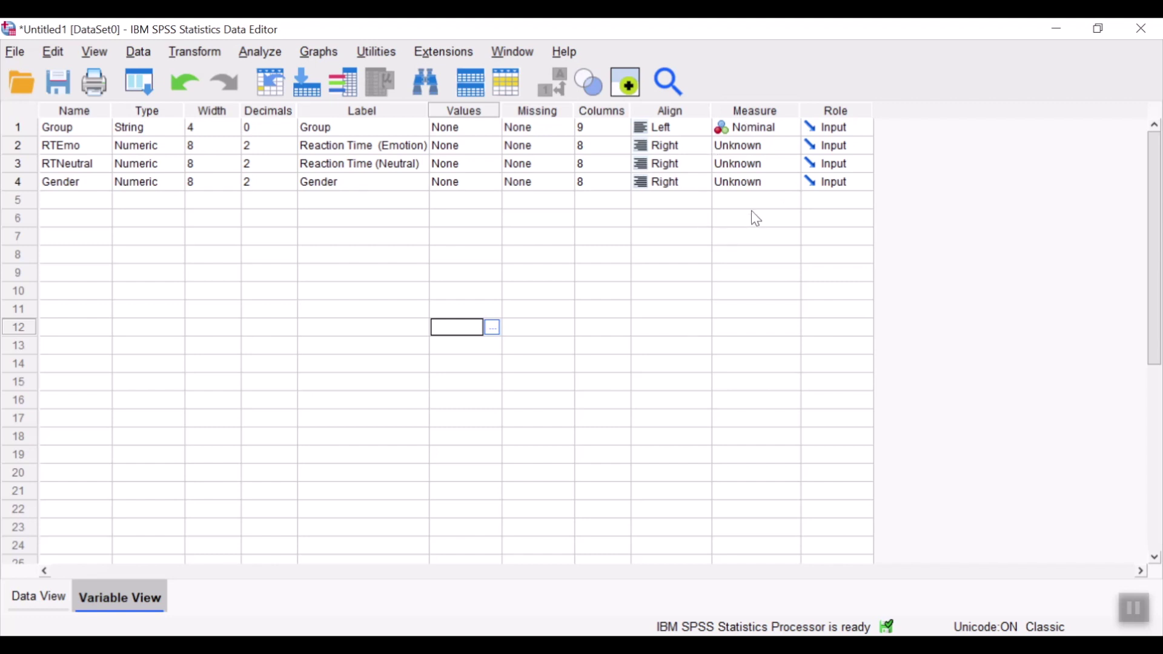
# Set Gender's measure level to Scale, leaving Group unchanged.
pyautogui.click(768, 128)
pyautogui.click(791, 128)
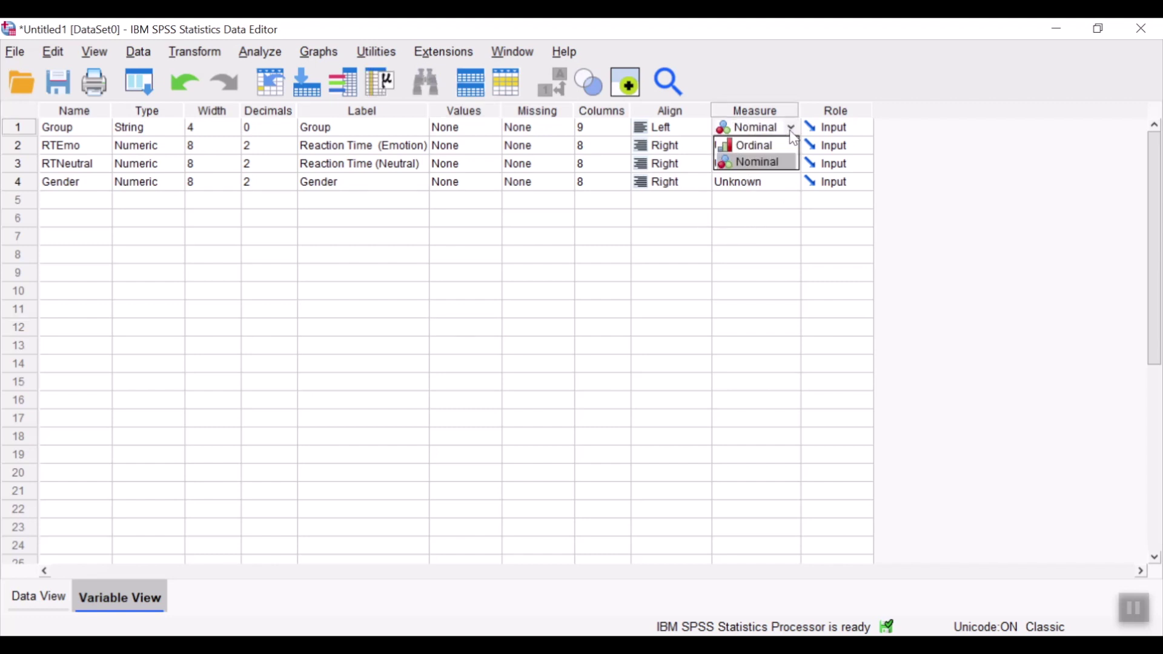
pyautogui.click(778, 182)
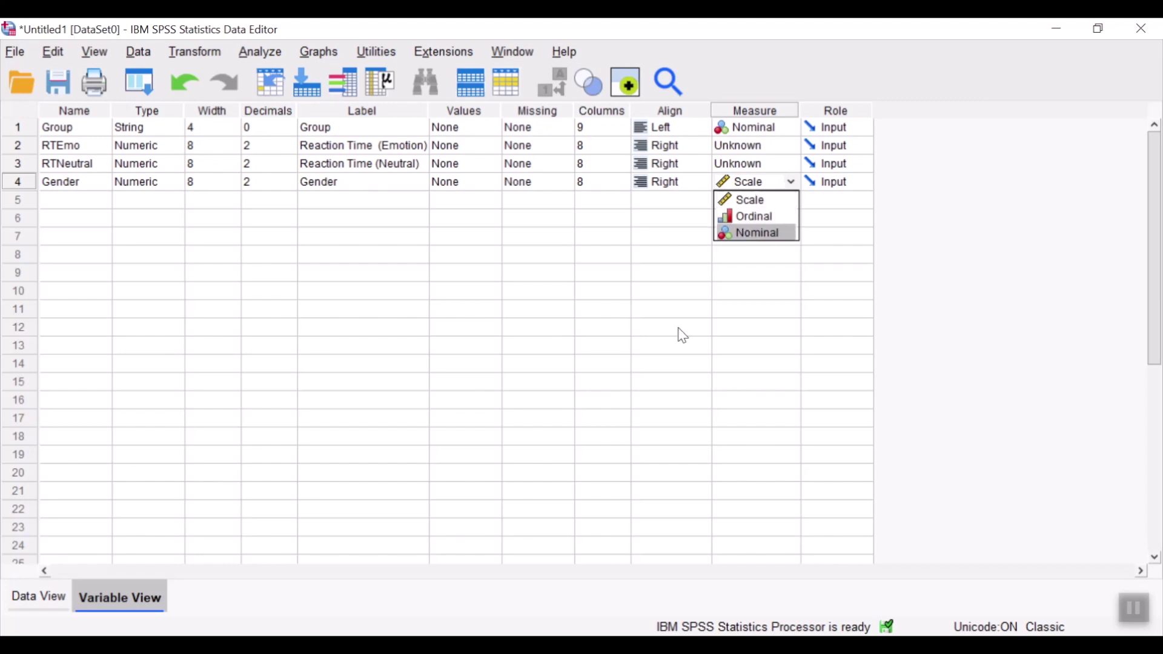
pyautogui.click(726, 513)
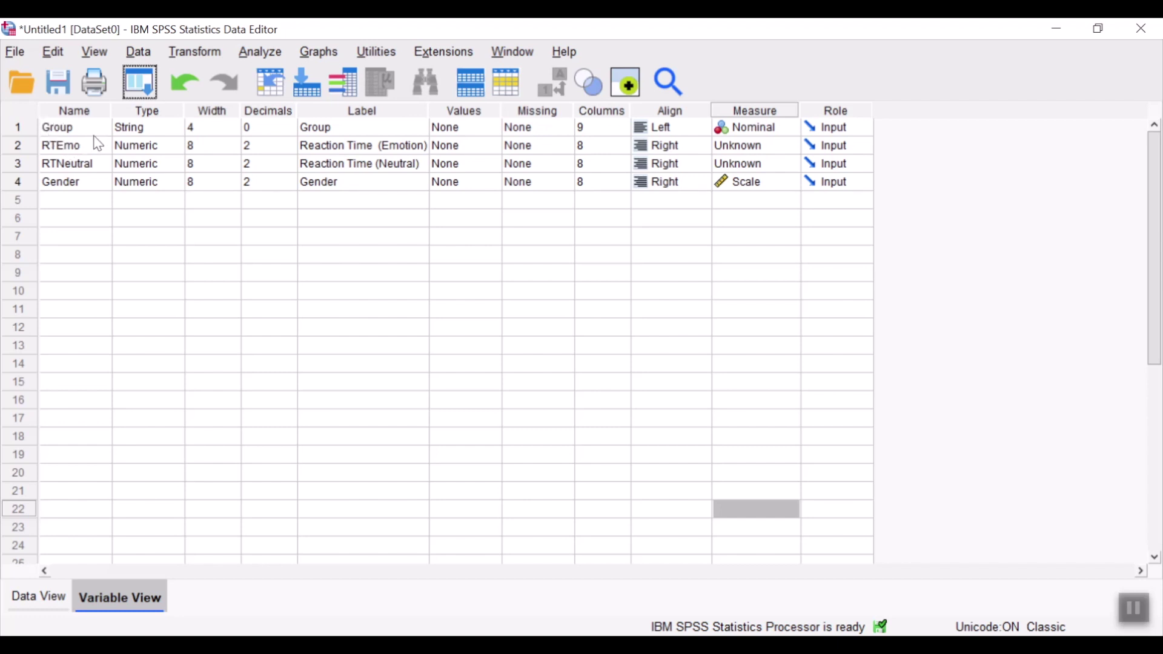
# Leave Group's measure level as Nominal and switch to Data View with Ctrl+T.
pyautogui.click(792, 130)
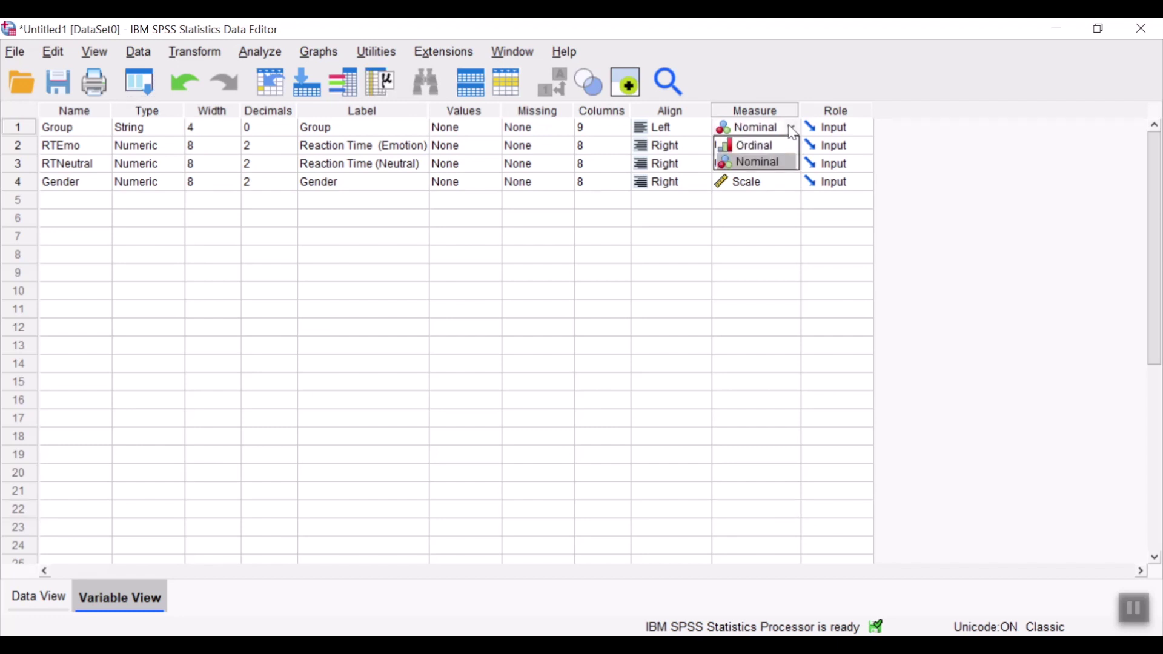
pyautogui.click(775, 164)
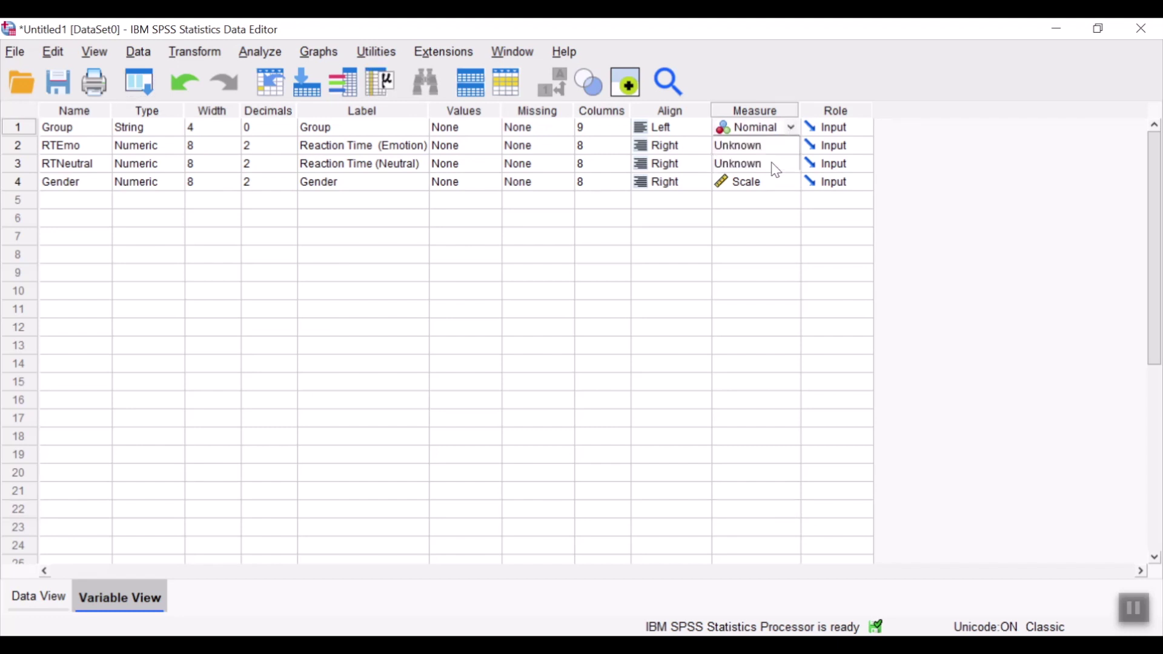
pyautogui.hotkey('ctrl', 't')
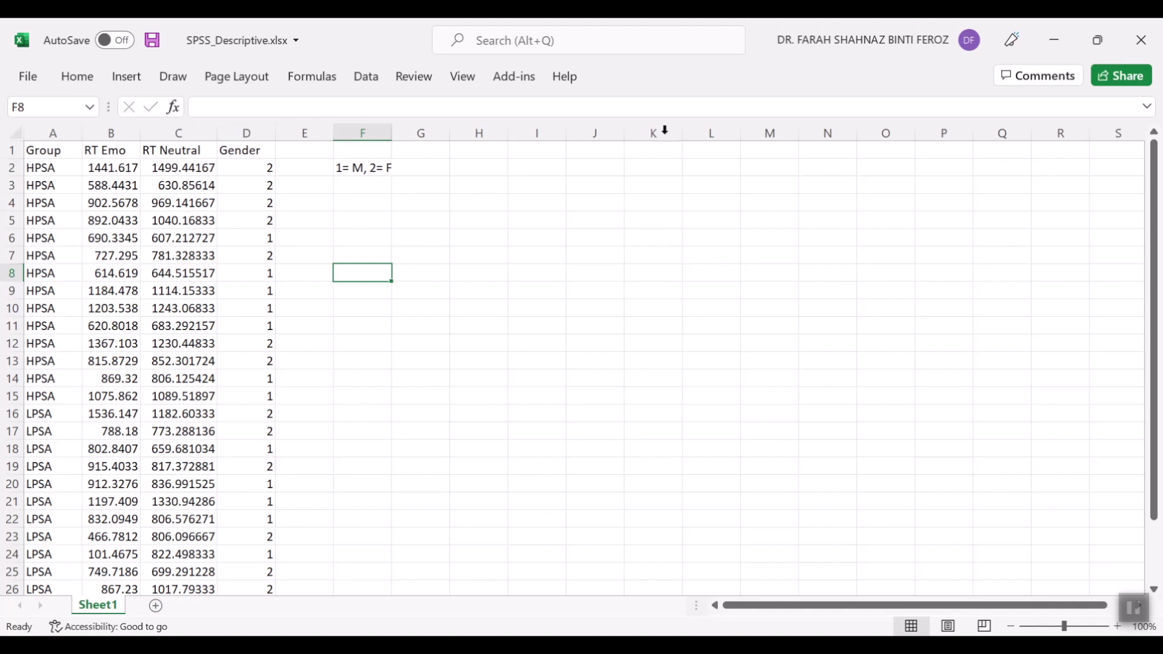
# Minimize Excel and open the Value Labels editor for the Gender variable.
pyautogui.click(1054, 40)
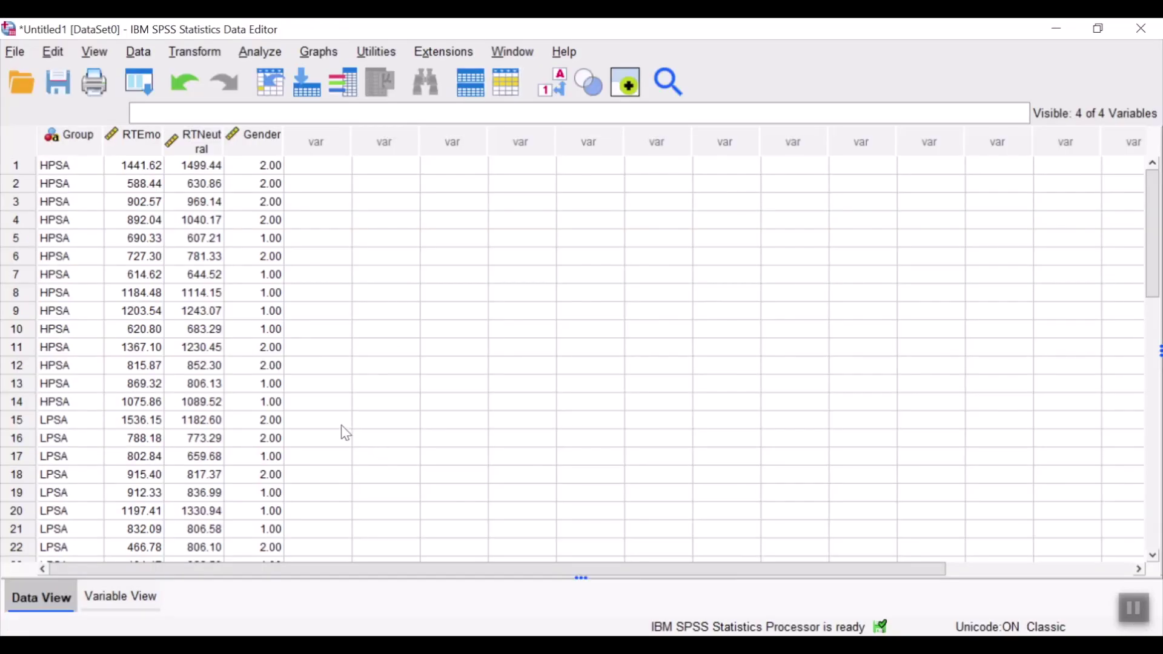
pyautogui.click(125, 598)
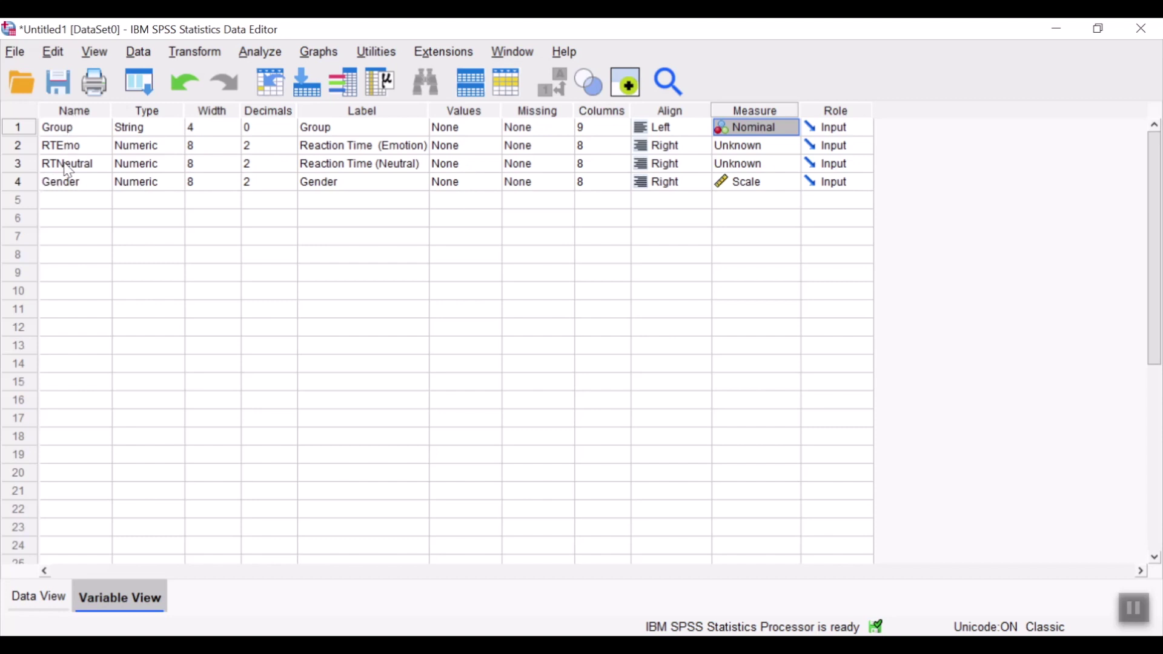
pyautogui.click(496, 186)
pyautogui.click(494, 182)
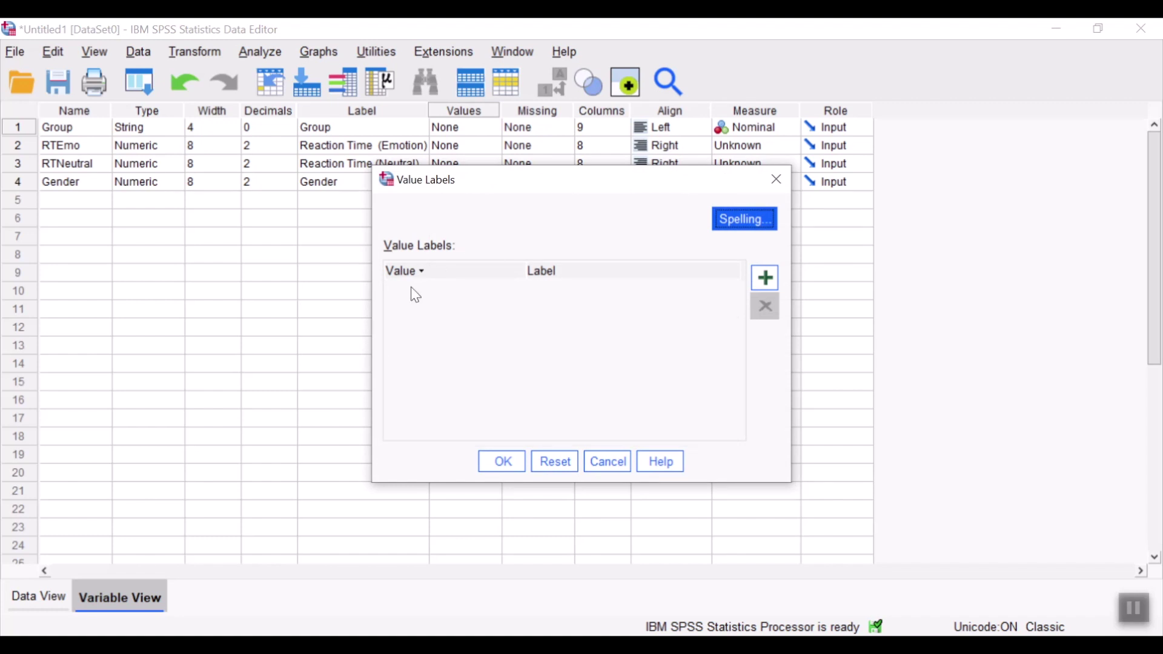
# Enter value 1 labelled 'Male' and value 2 labelled 'Female' for Gender, then confirm.
pyautogui.click(766, 278)
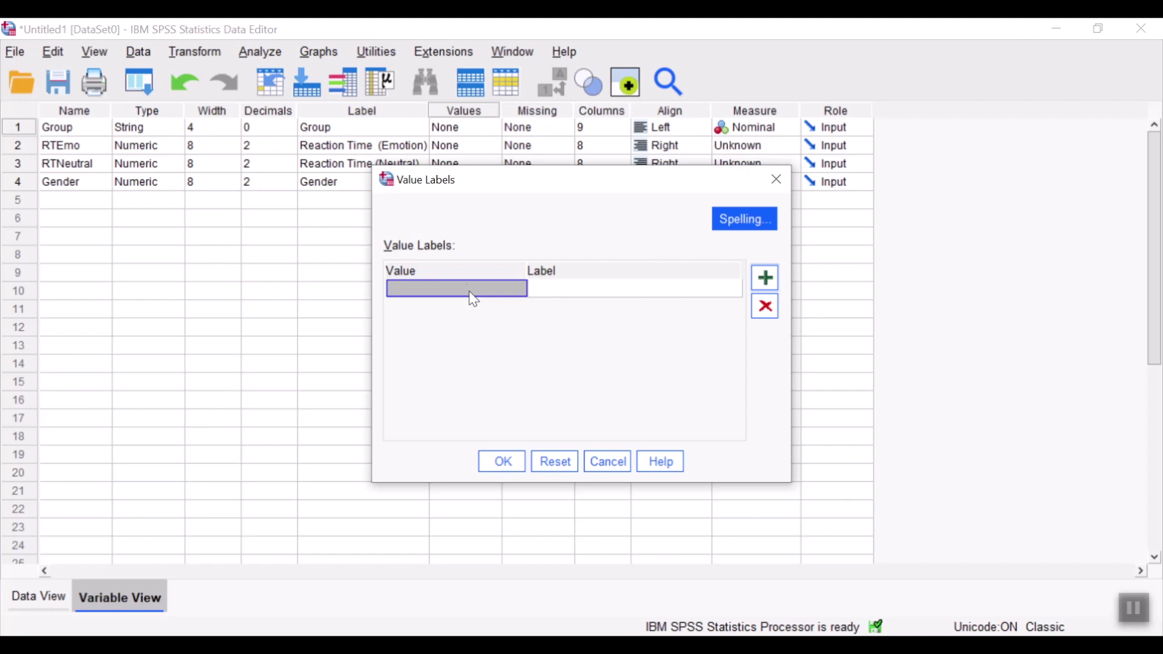
pyautogui.write('1')
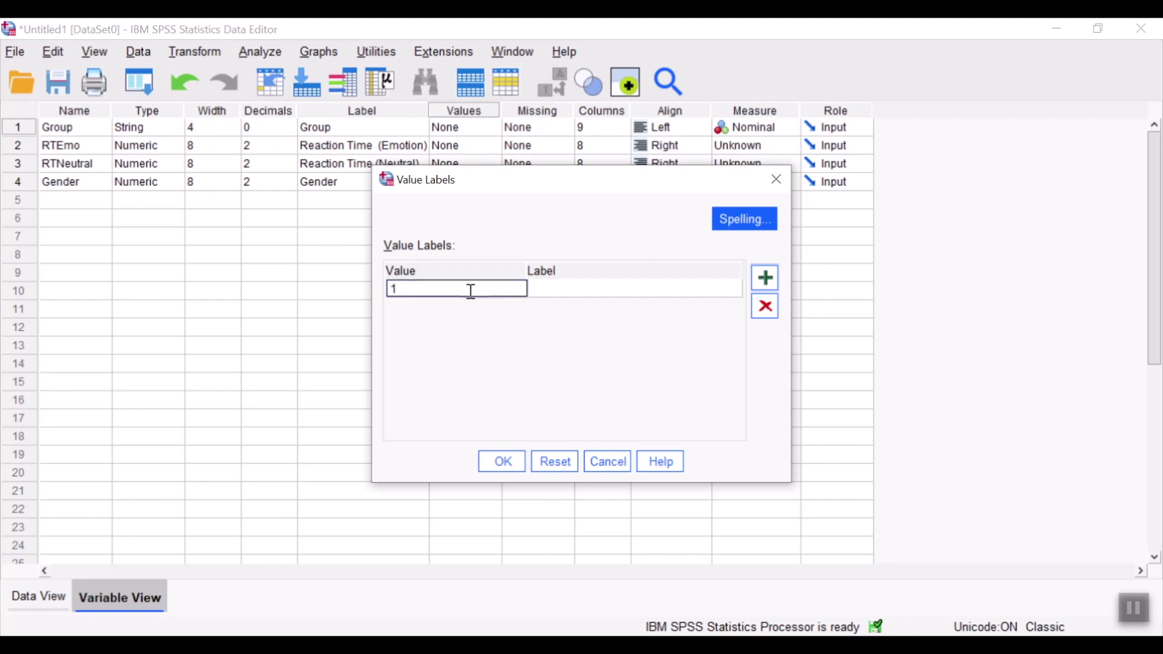
pyautogui.click(553, 289)
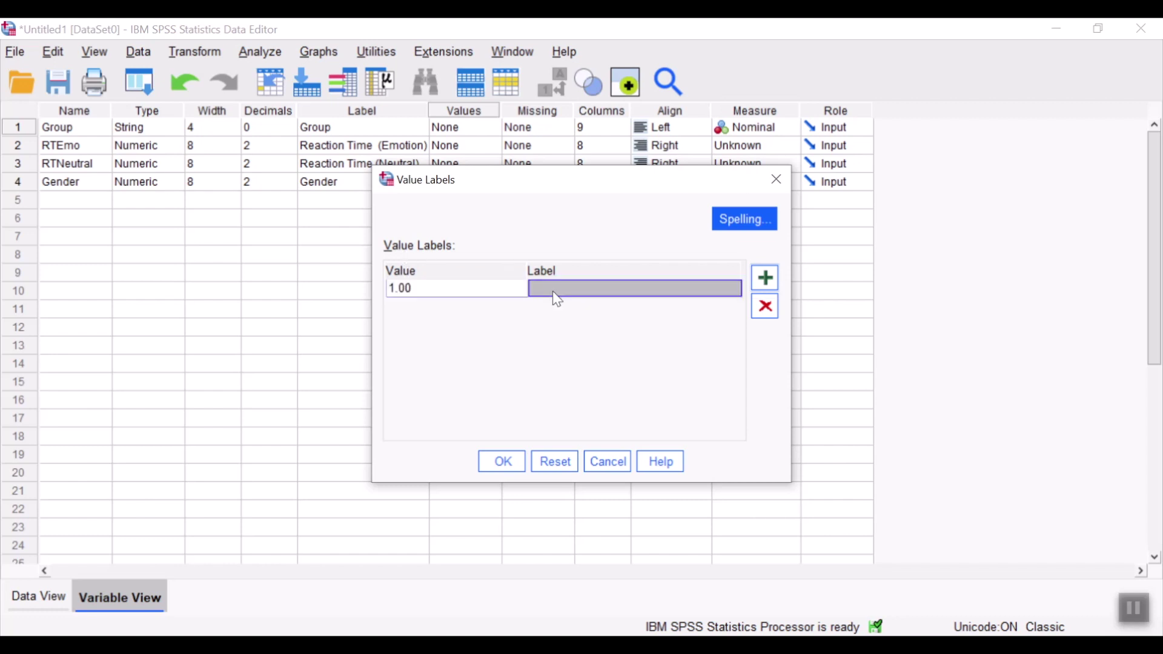
pyautogui.write('Male')
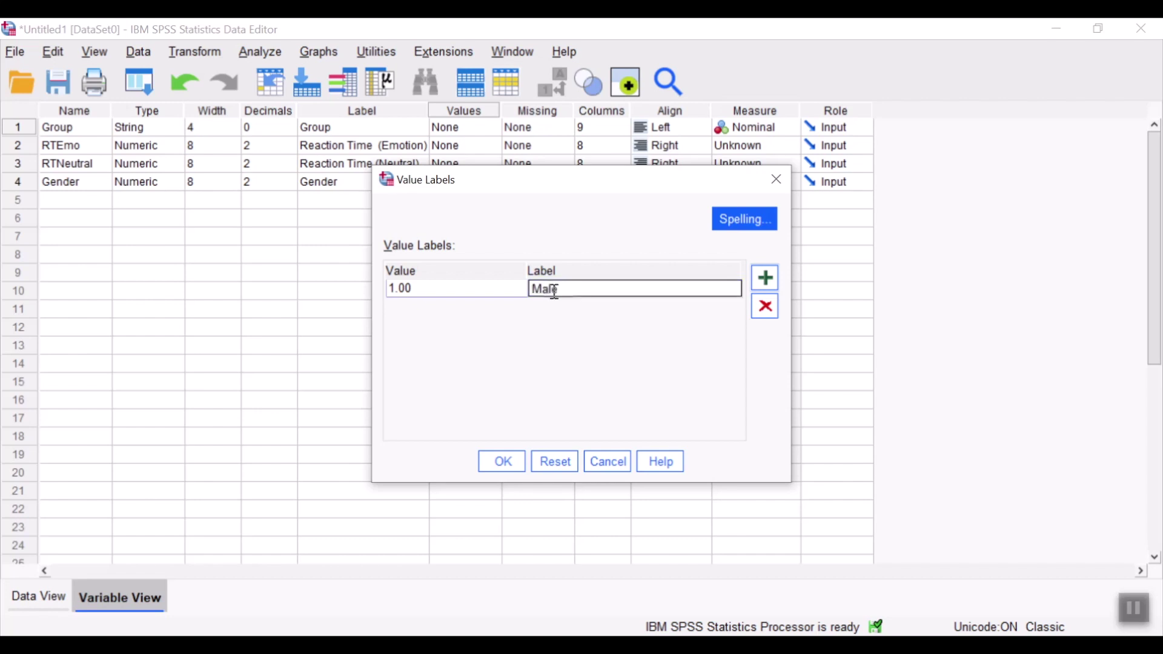
pyautogui.click(769, 281)
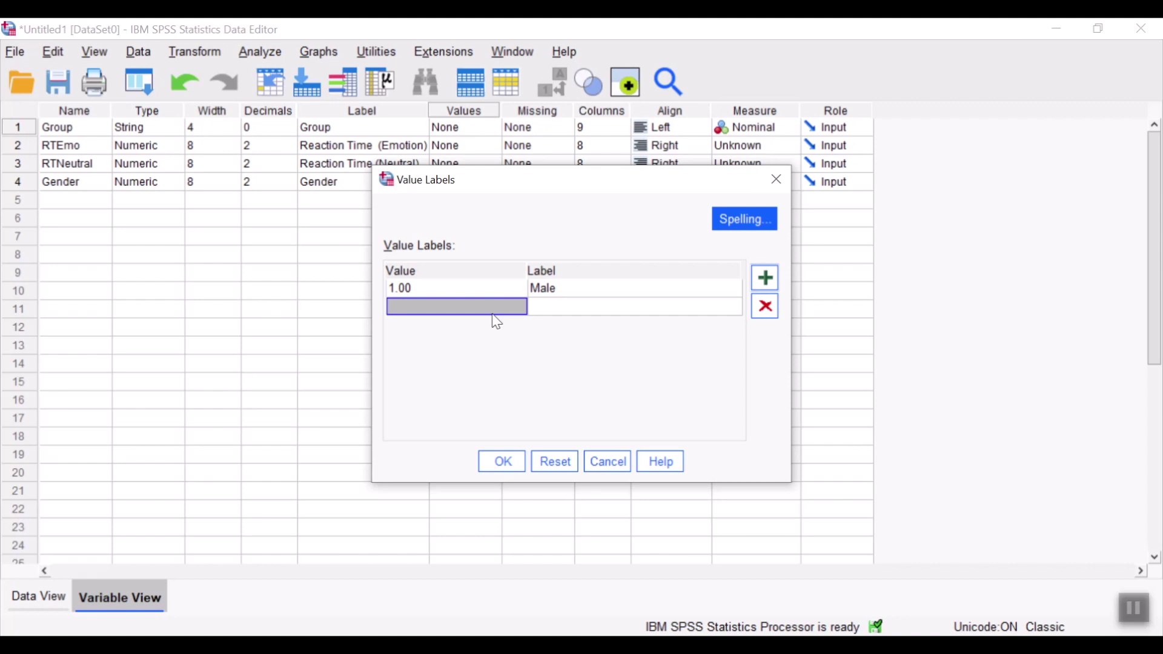
pyautogui.write('2')
pyautogui.click(573, 310)
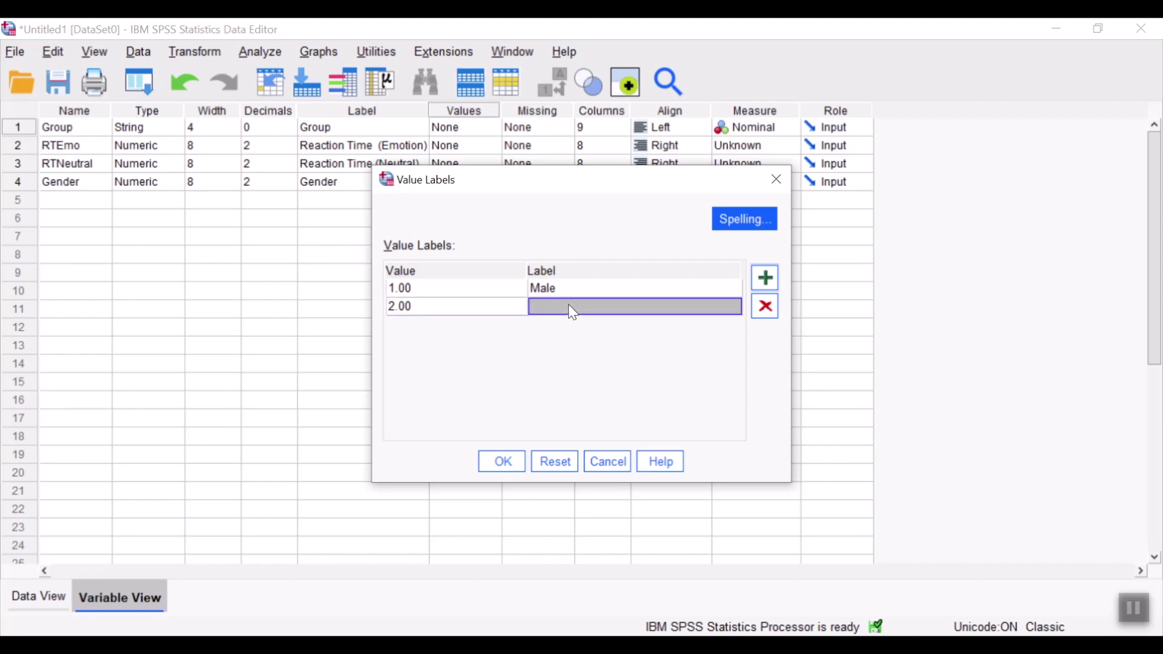
pyautogui.write('Femal')
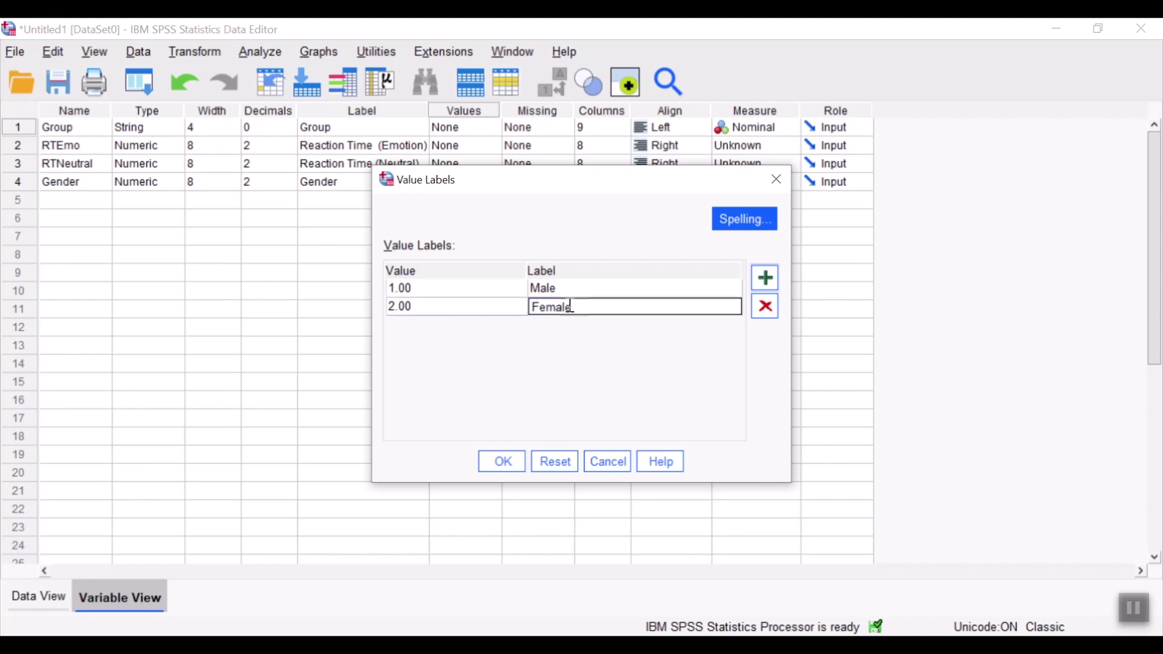
pyautogui.write('e')
pyautogui.click(502, 461)
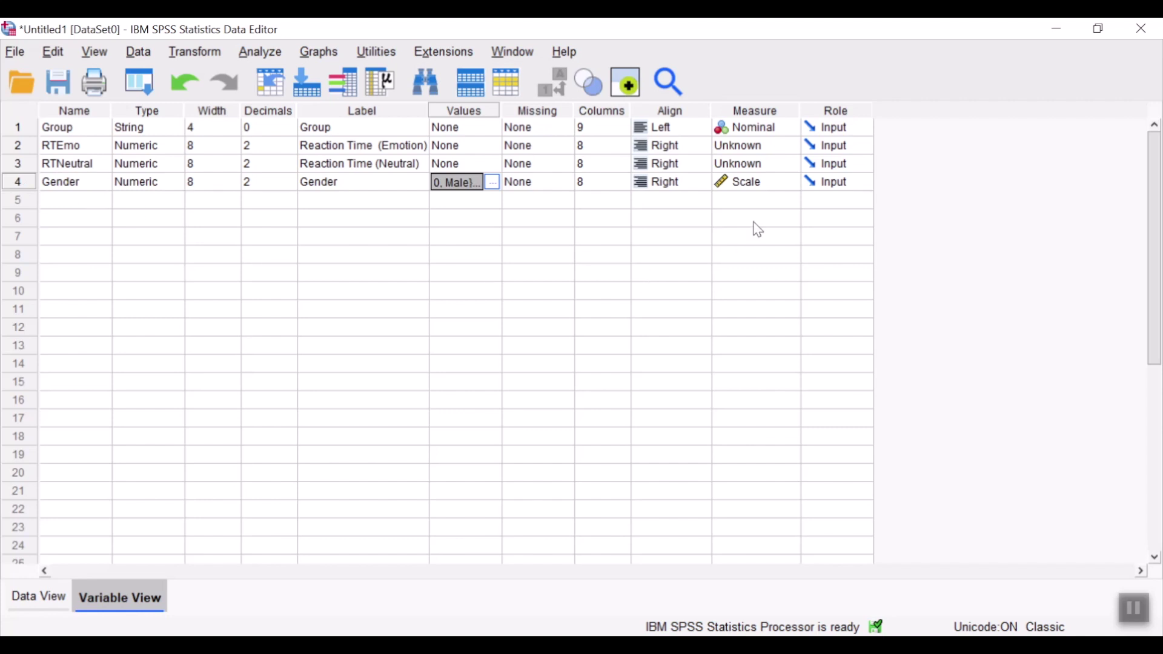
# Set Gender's measure level to Nominal and RTNeutral's to Scale.
pyautogui.click(786, 183)
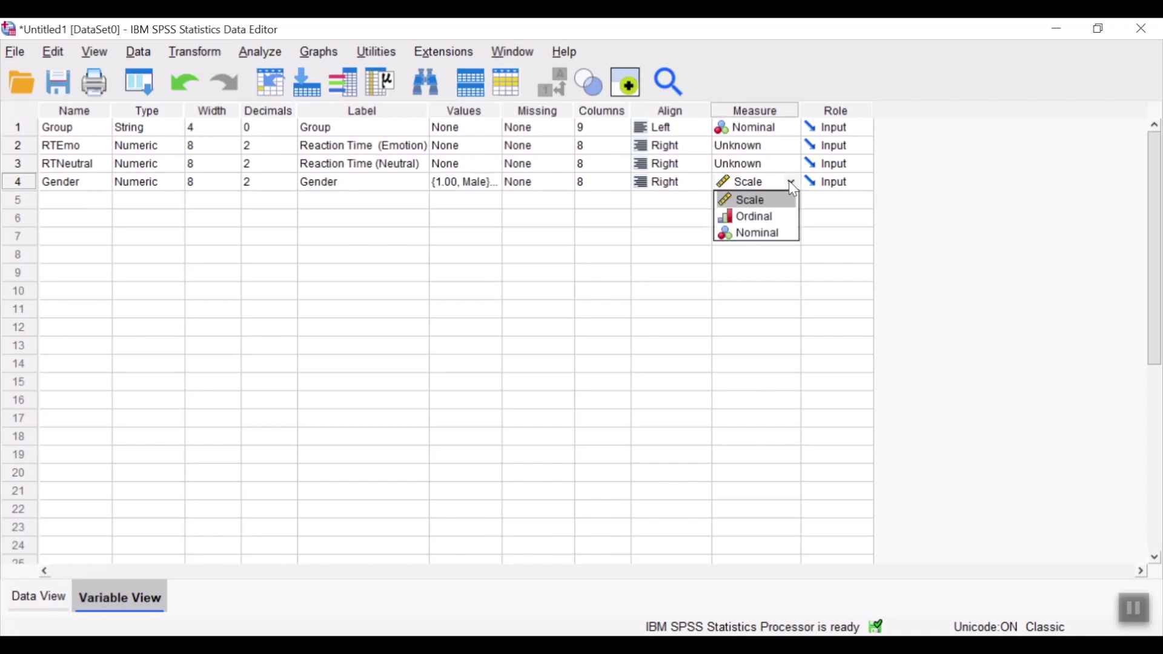
pyautogui.click(751, 233)
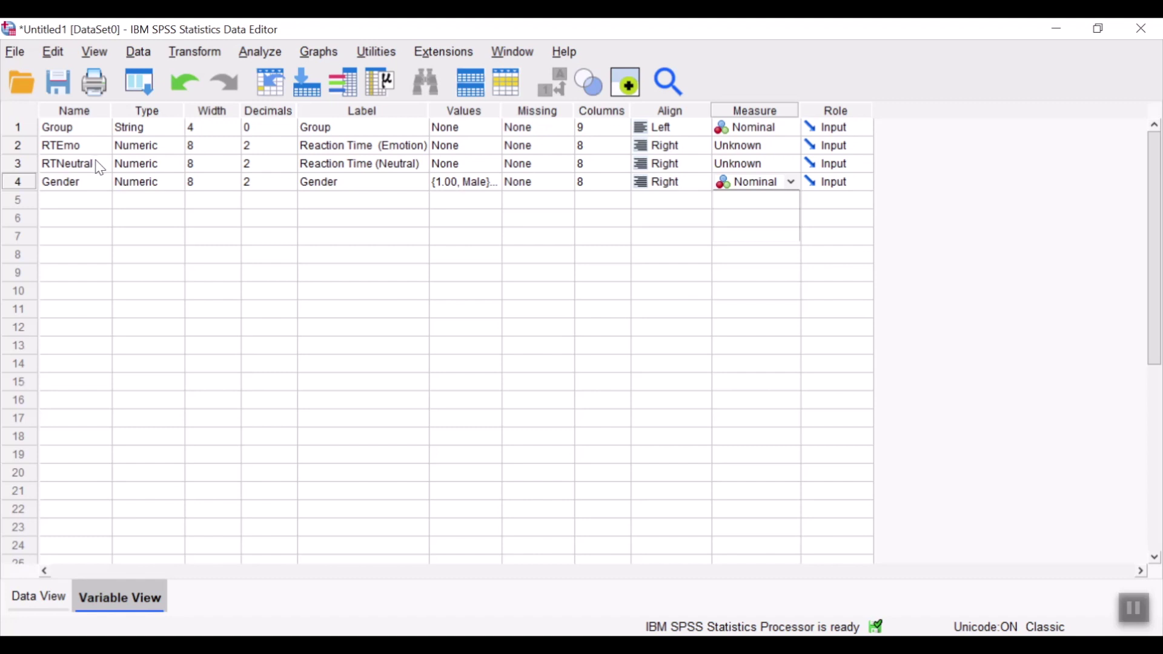
pyautogui.click(787, 146)
pyautogui.write('Nominal')
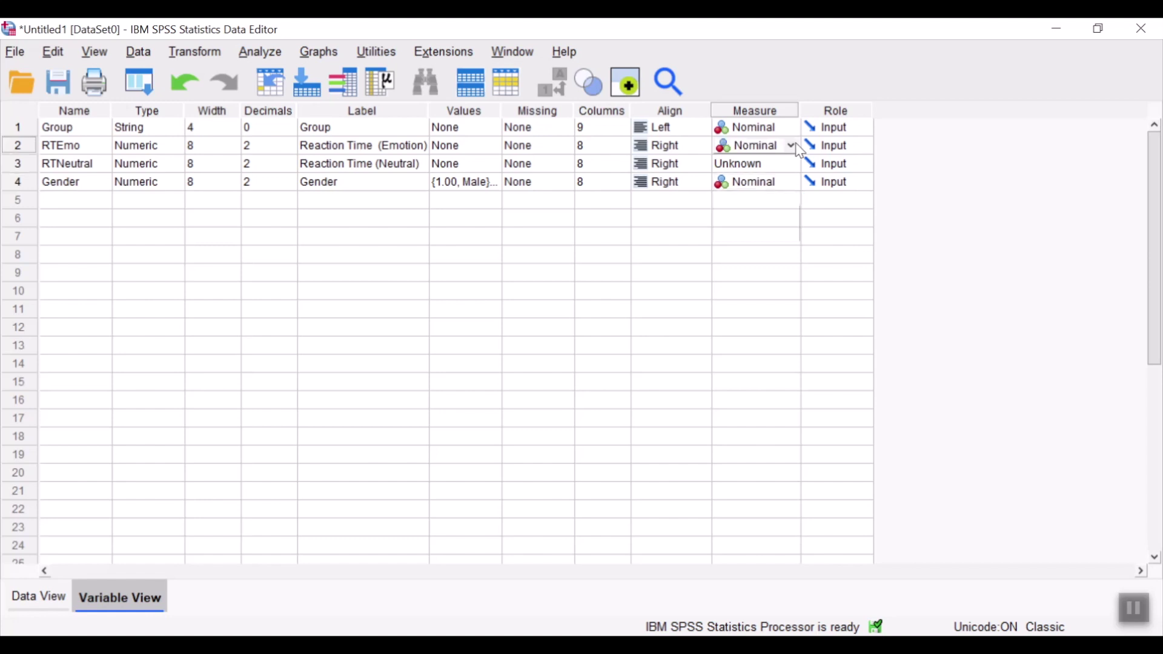
pyautogui.click(790, 161)
pyautogui.hotkey('ctrl', 'v')
pyautogui.click(792, 166)
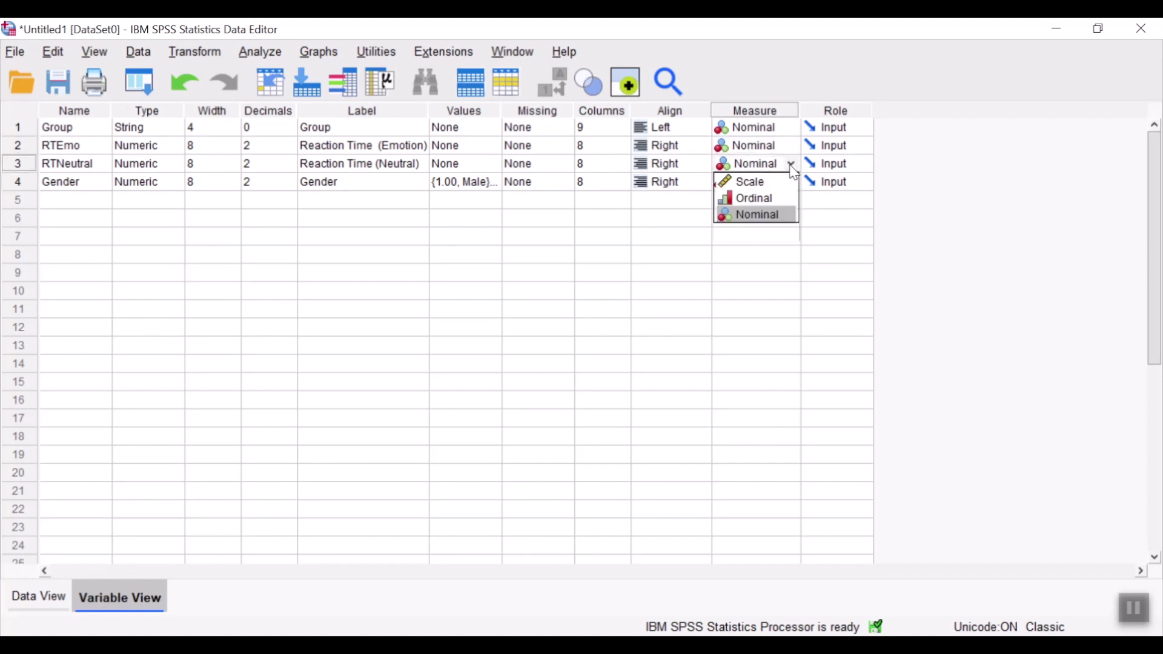
pyautogui.click(785, 183)
# Set RTEmo's measure level to Scale and return to Data View.
pyautogui.click(794, 148)
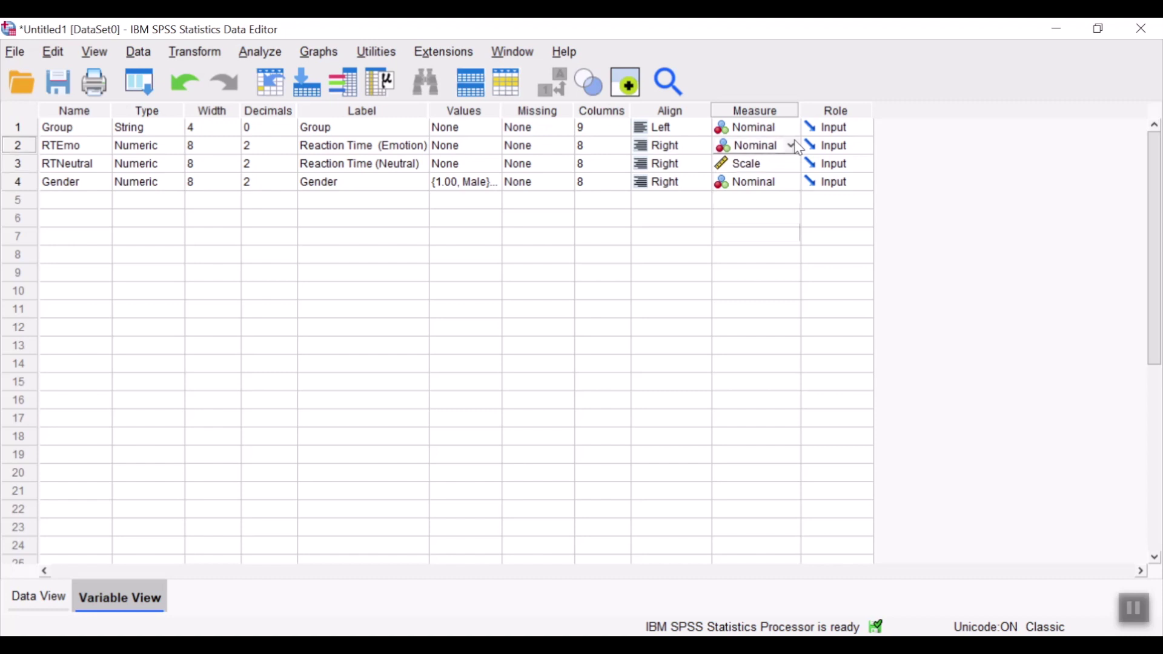
pyautogui.click(792, 147)
pyautogui.click(775, 164)
pyautogui.click(42, 599)
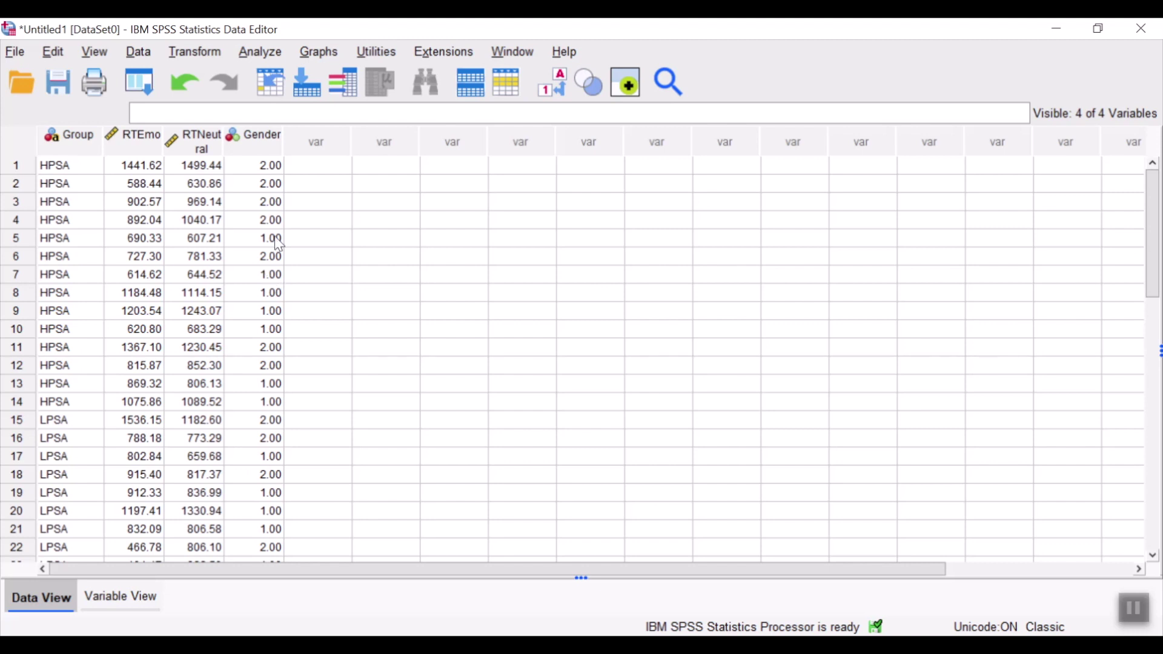
# Open the Save Data As dialog from the File menu.
pyautogui.click(250, 458)
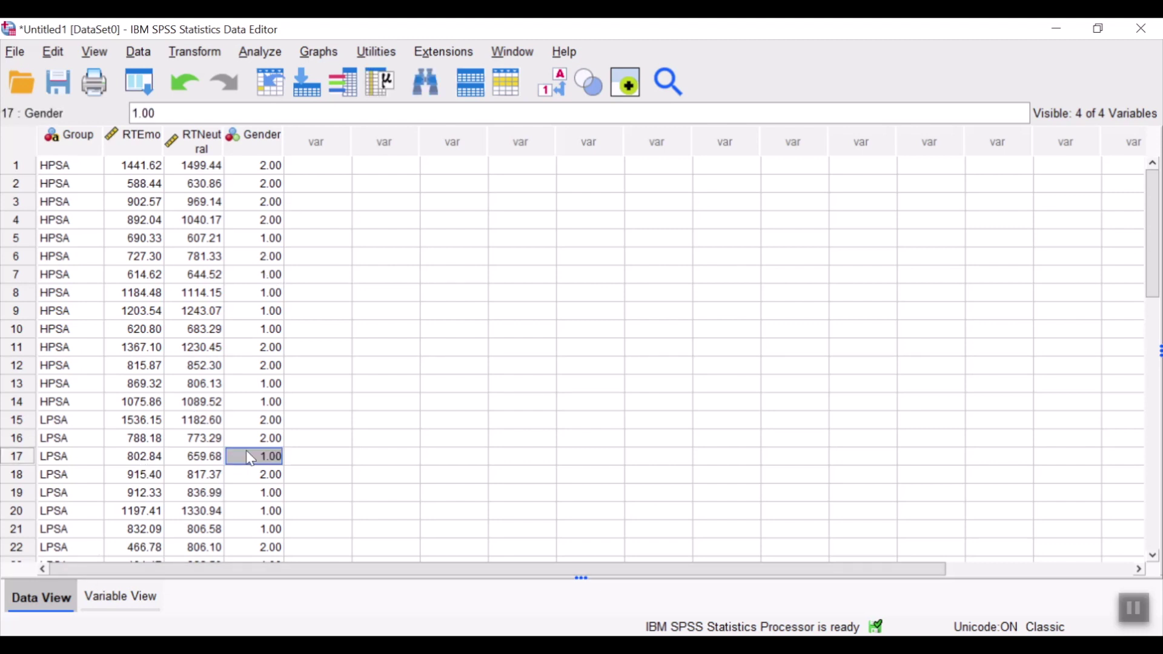
pyautogui.click(13, 60)
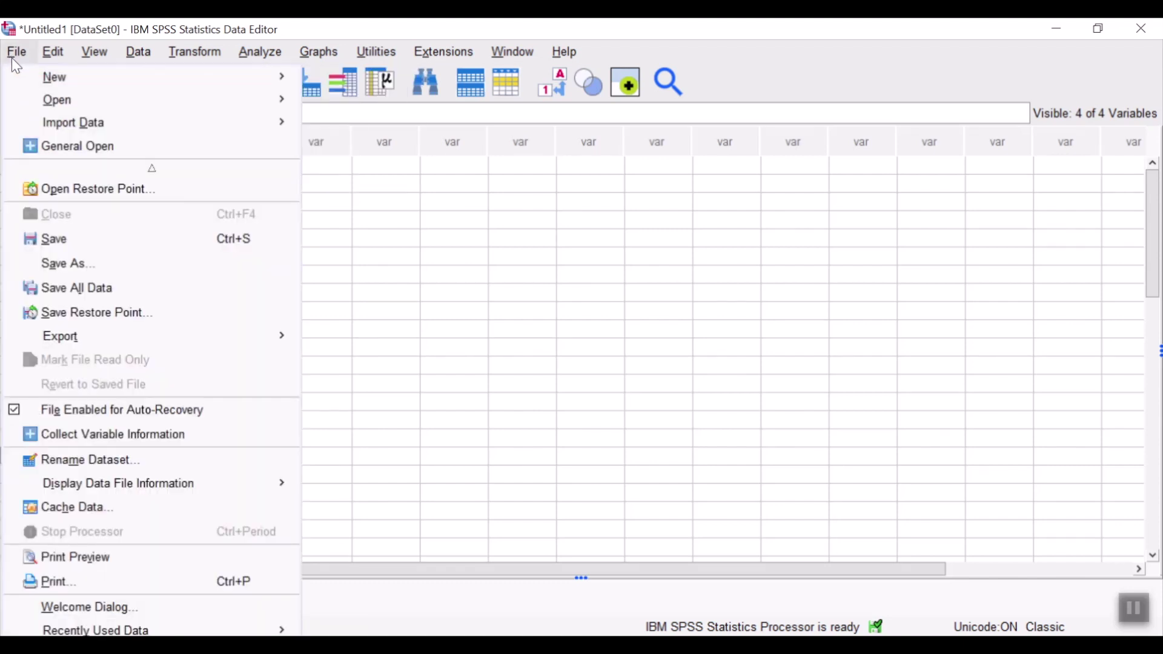
pyautogui.click(91, 264)
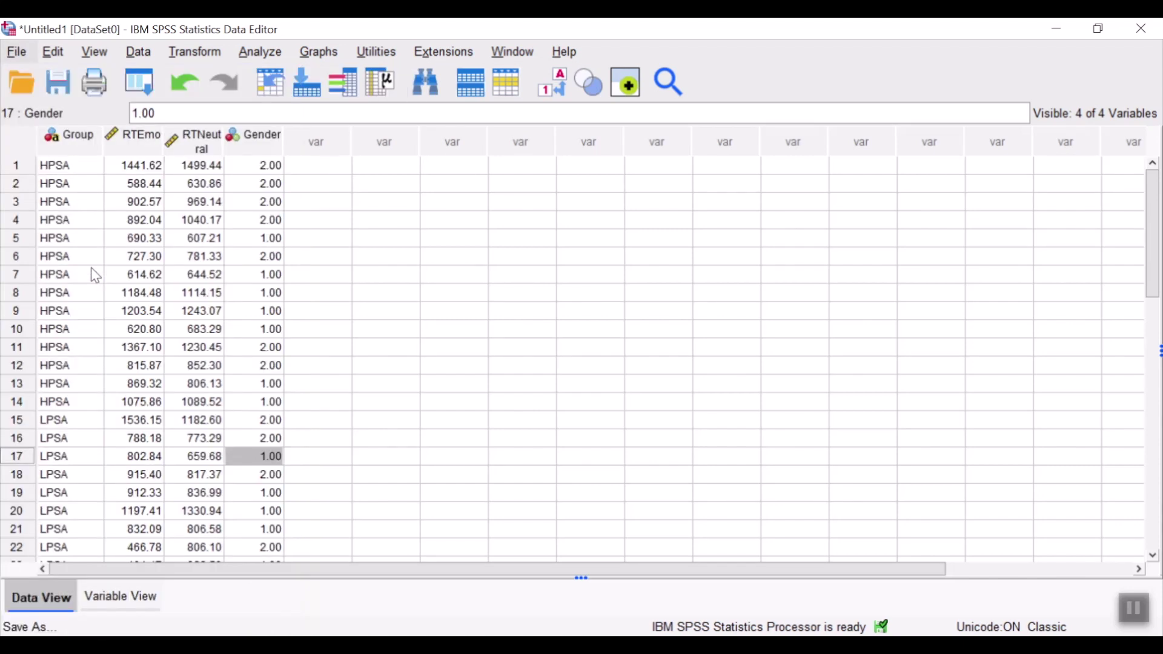